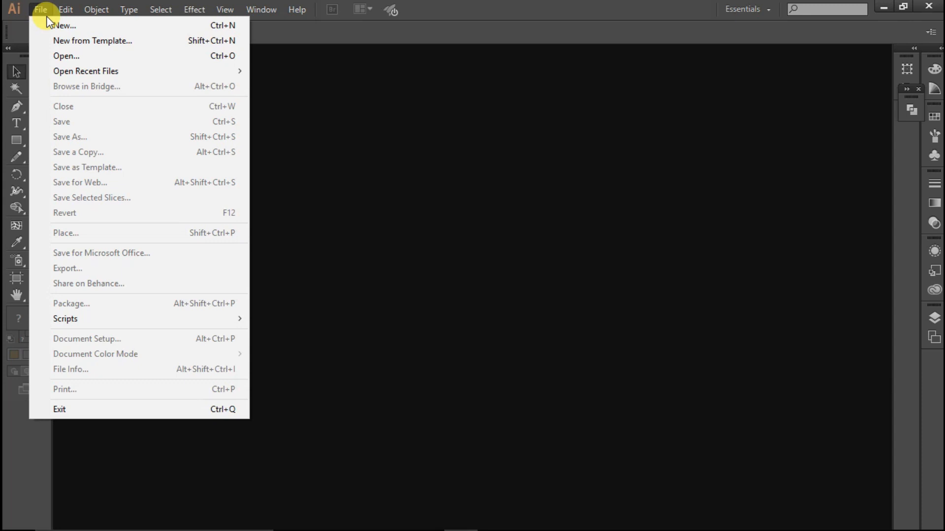
Step: Create a new document with the Web profile and a different preset page size
click(52, 26)
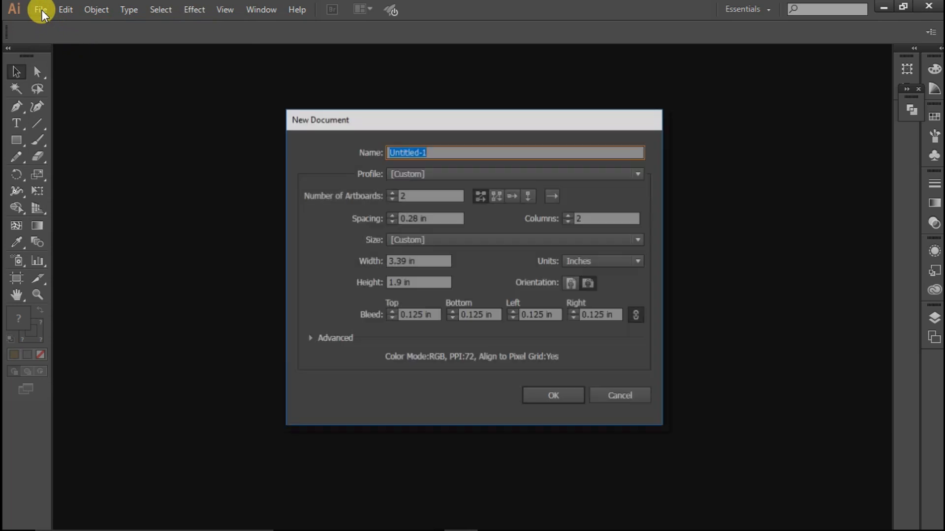
click(553, 176)
click(420, 225)
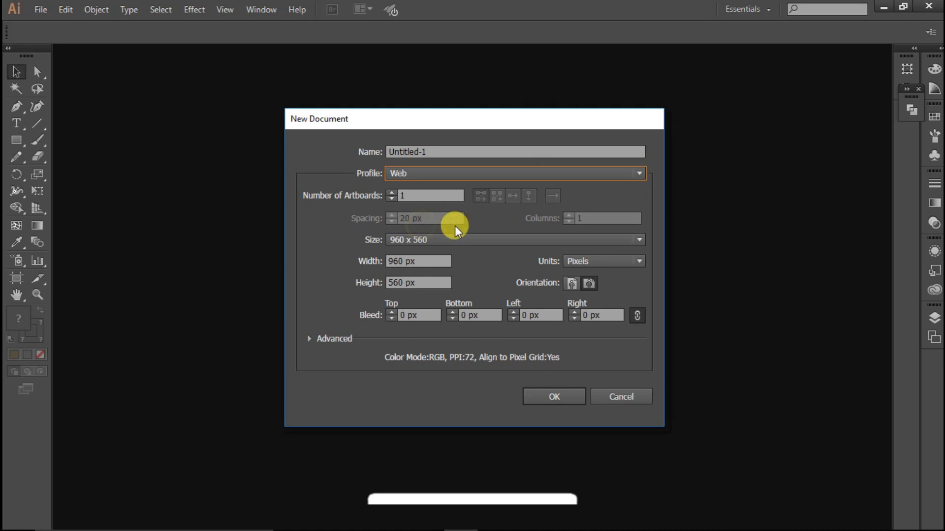
click(468, 239)
click(448, 302)
click(554, 397)
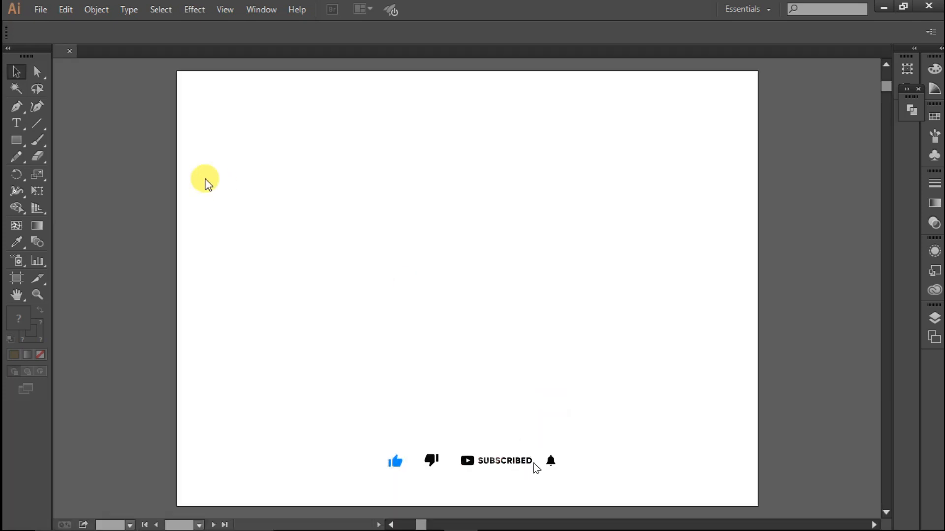
Step: Add the letter N as text, enlarge it to 561 pt and place it around the middle of the artboard
click(17, 123)
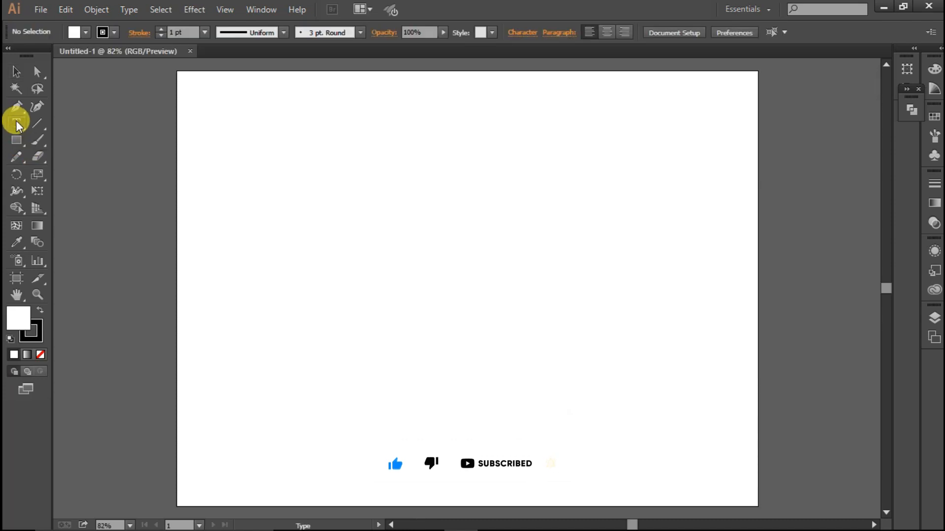
click(342, 202)
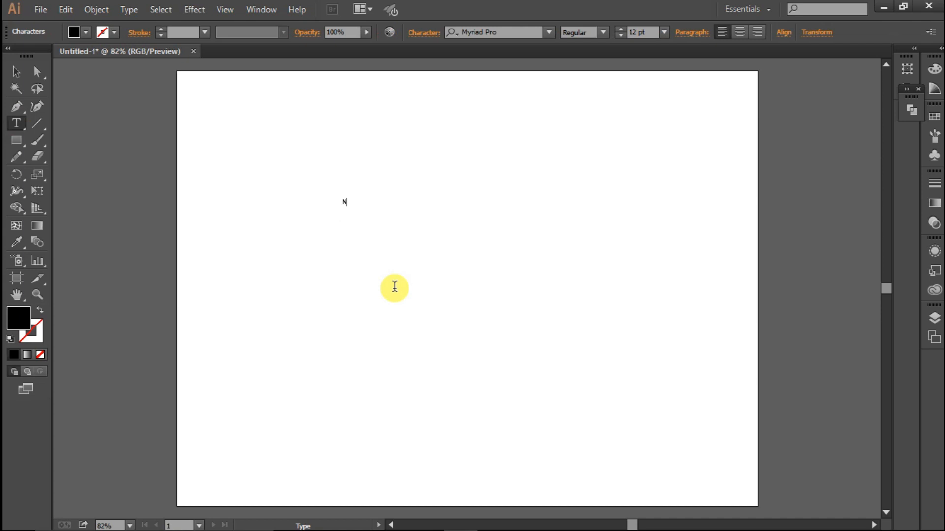
click(16, 72)
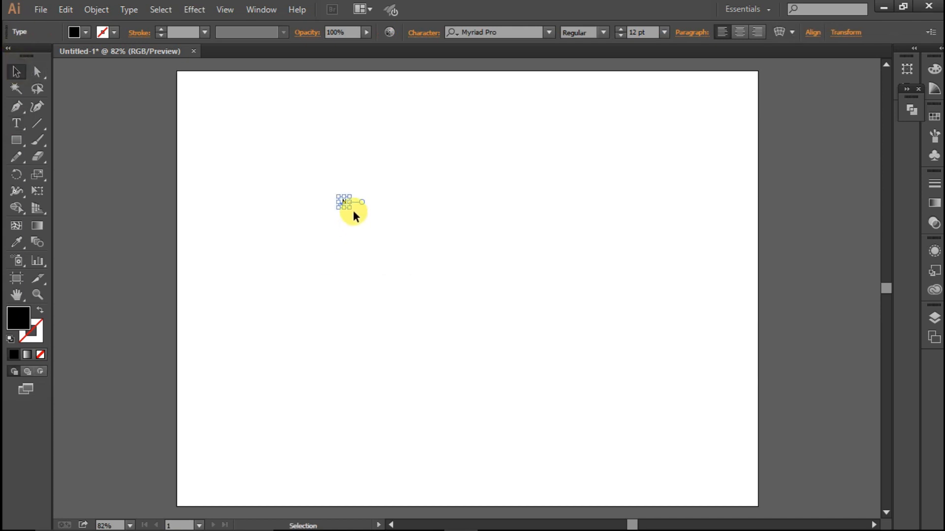
drag(350, 208, 636, 461)
drag(396, 269, 507, 336)
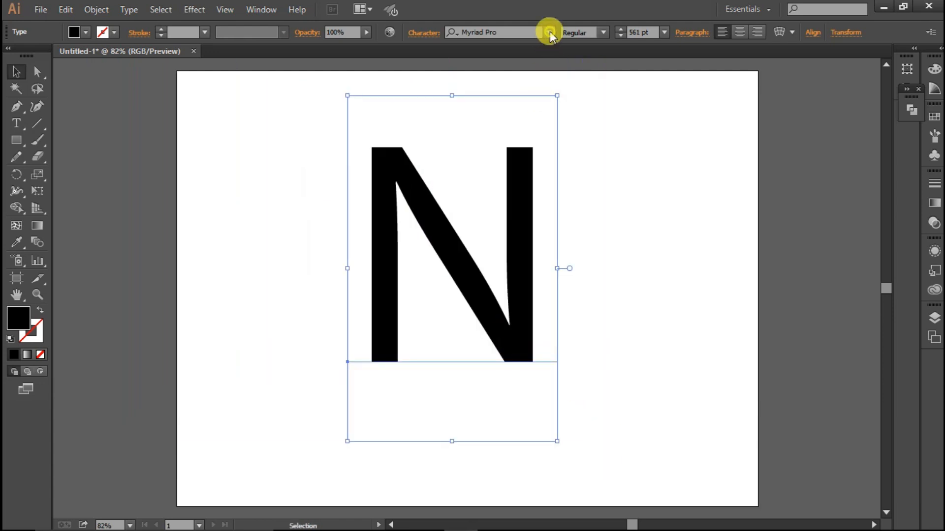
Step: Change the N's font to Arial Bold and recentre the letter on the artboard
click(549, 33)
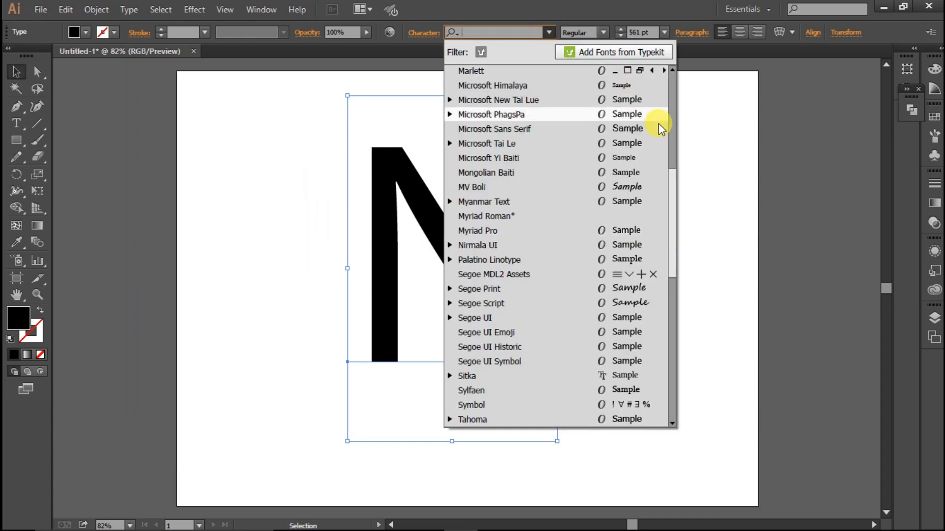
drag(675, 179, 674, 114)
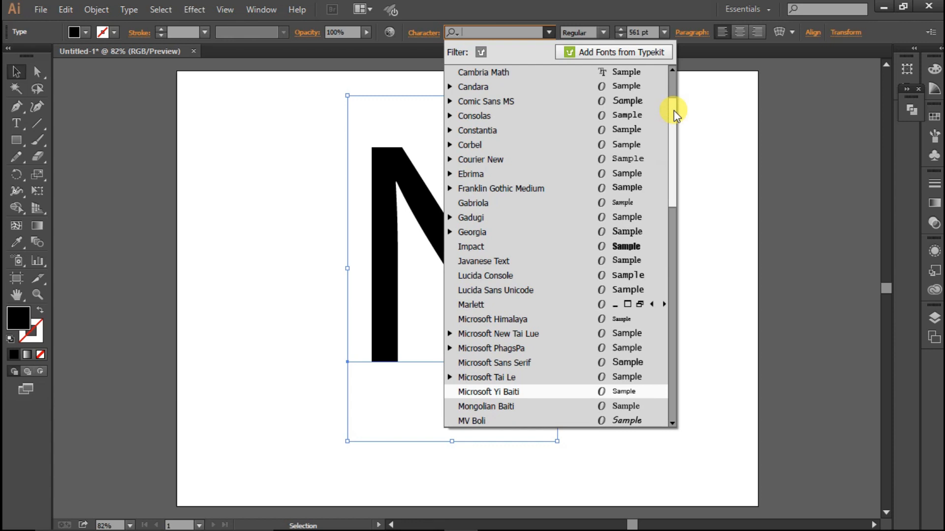
drag(674, 110, 671, 79)
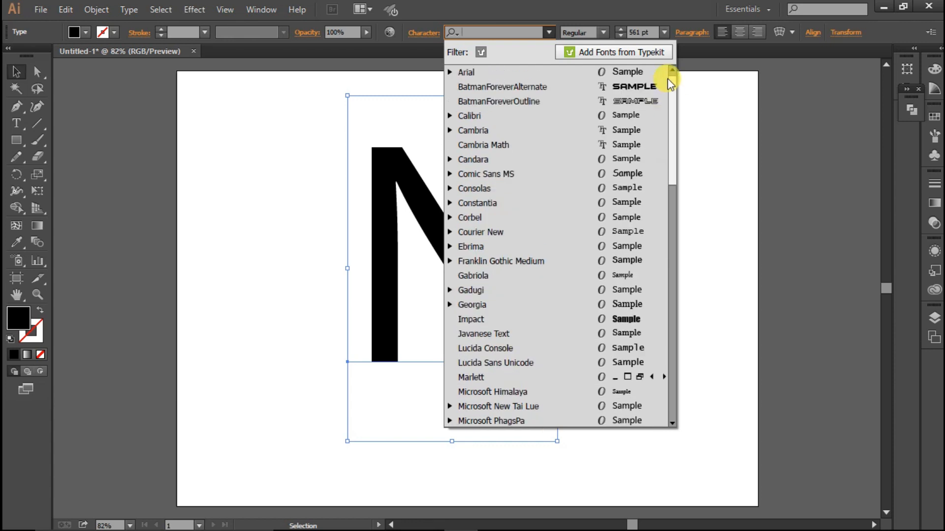
click(451, 72)
click(571, 121)
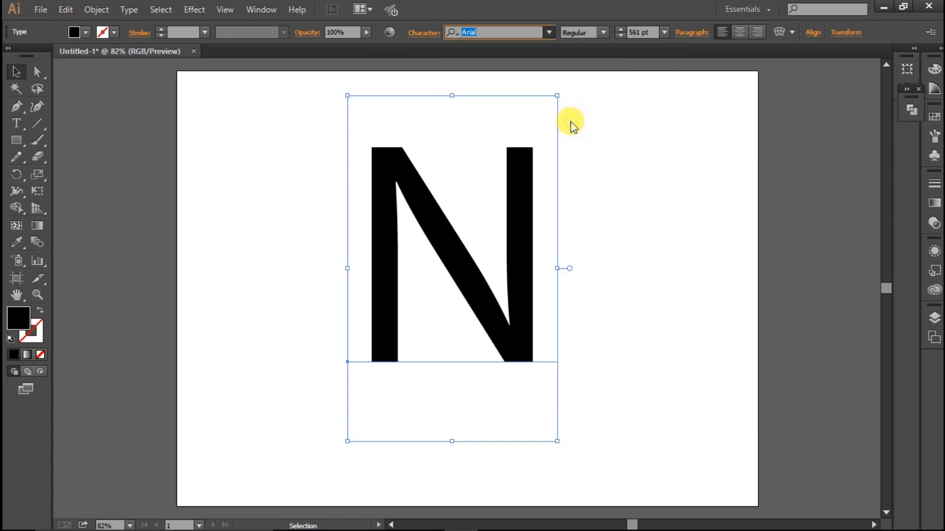
drag(490, 274, 479, 283)
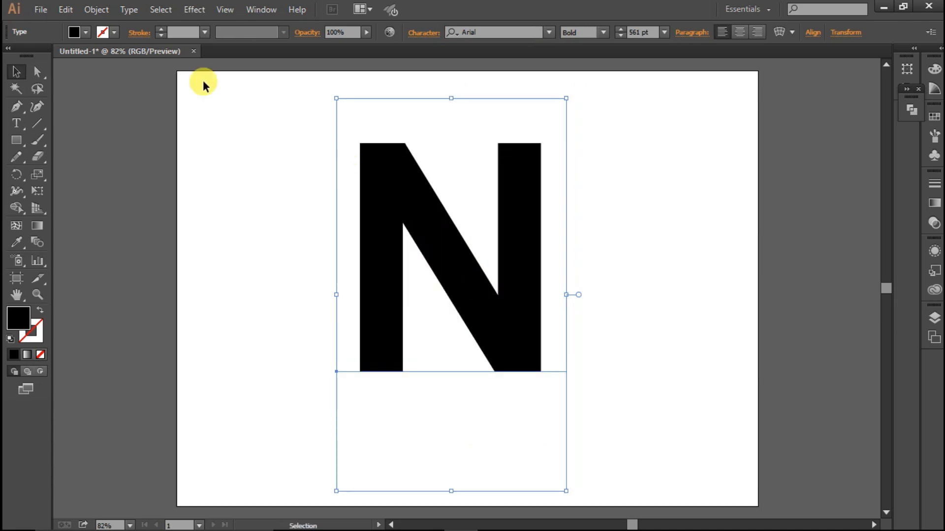
Step: Expand the N text into editable shapes with Object and Fill enabled
click(104, 9)
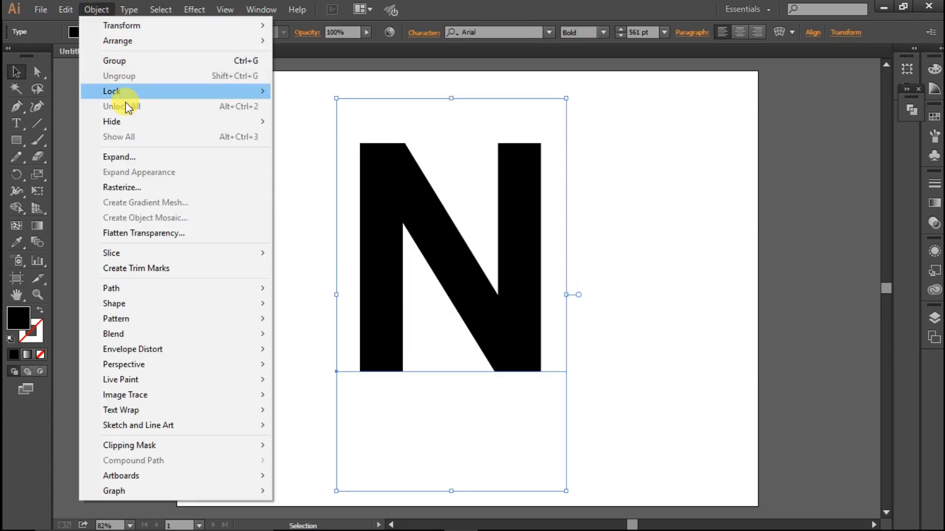
click(123, 155)
click(447, 344)
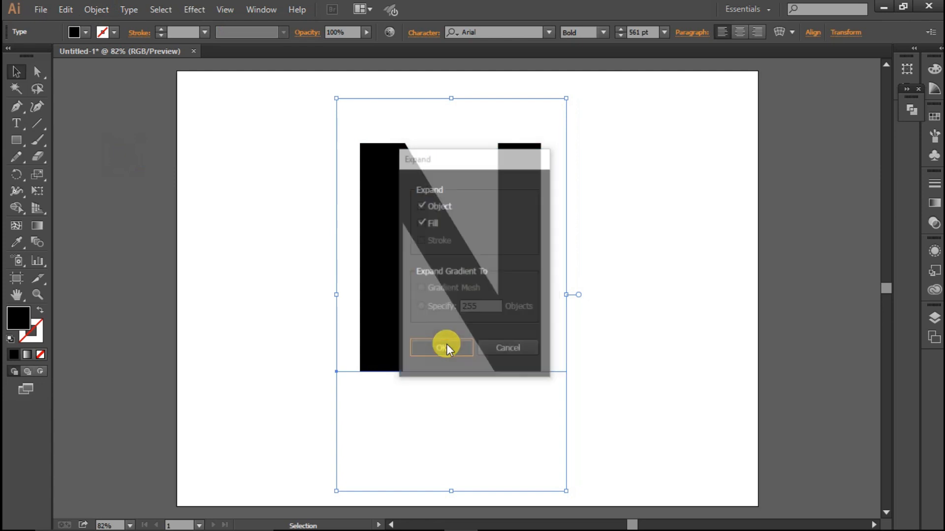
click(194, 160)
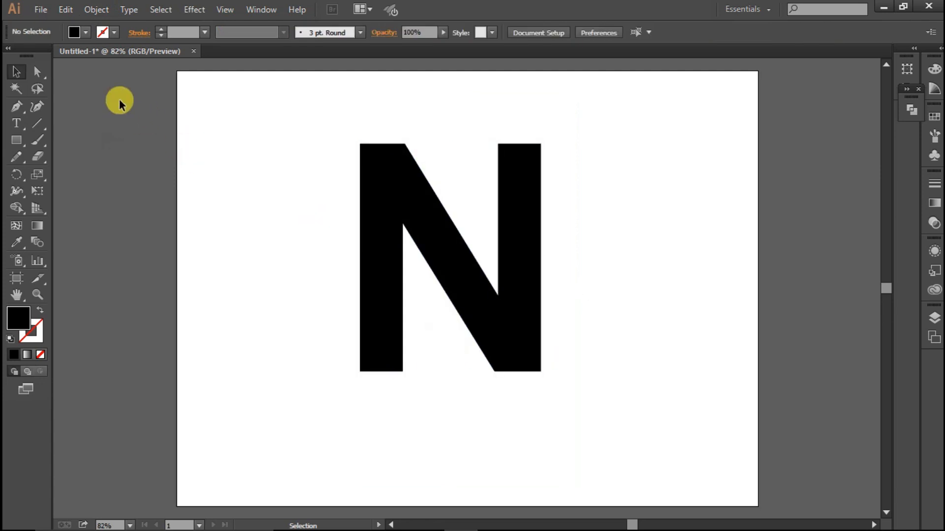
click(387, 188)
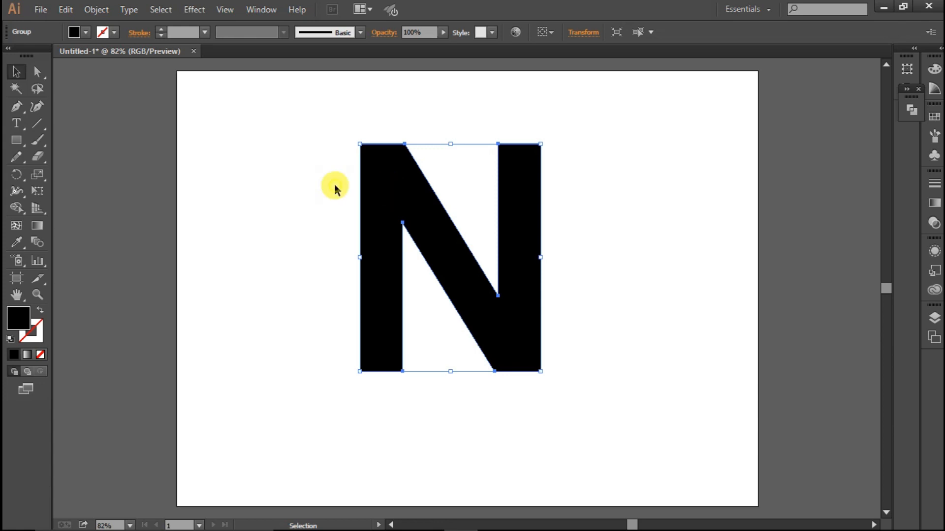
click(170, 120)
Step: Fully round the N's outer corners at the upper and lower ends of both vertical stems
click(43, 77)
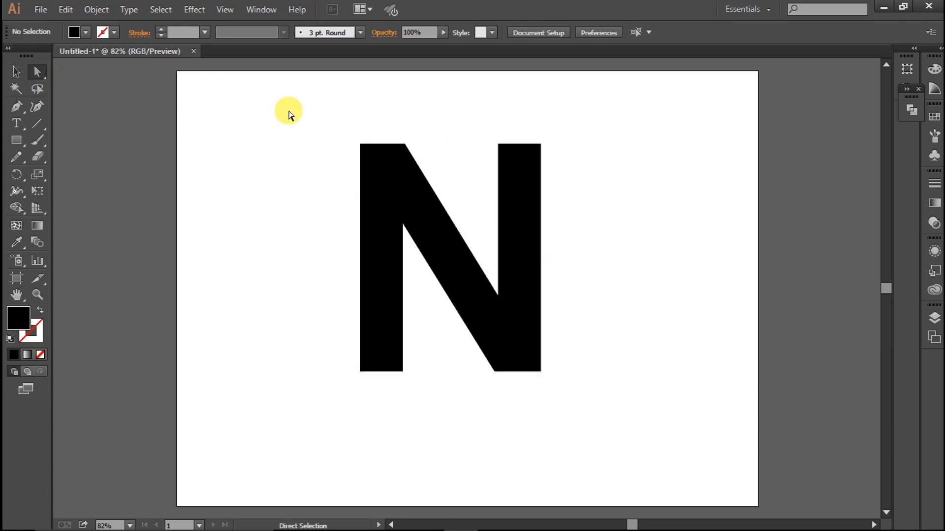
drag(339, 129, 433, 177)
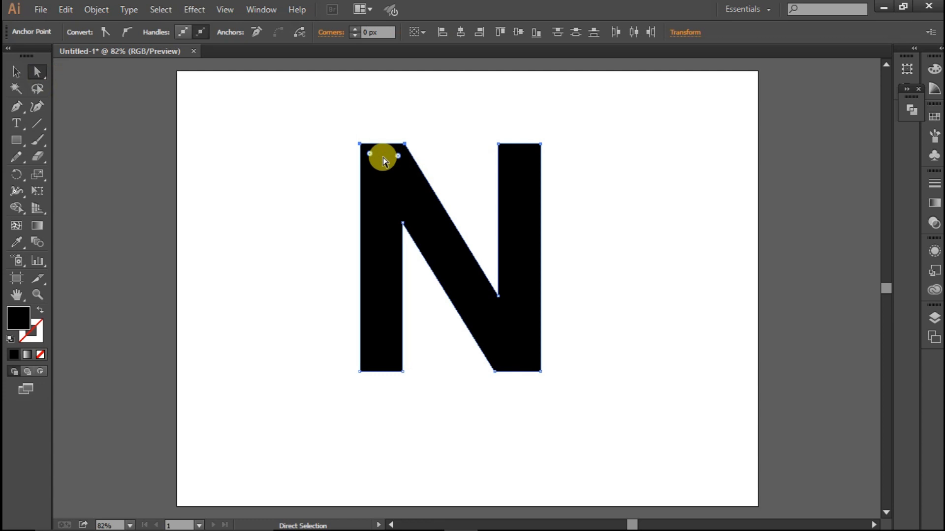
drag(369, 154, 418, 240)
drag(477, 382, 522, 315)
drag(489, 124, 586, 190)
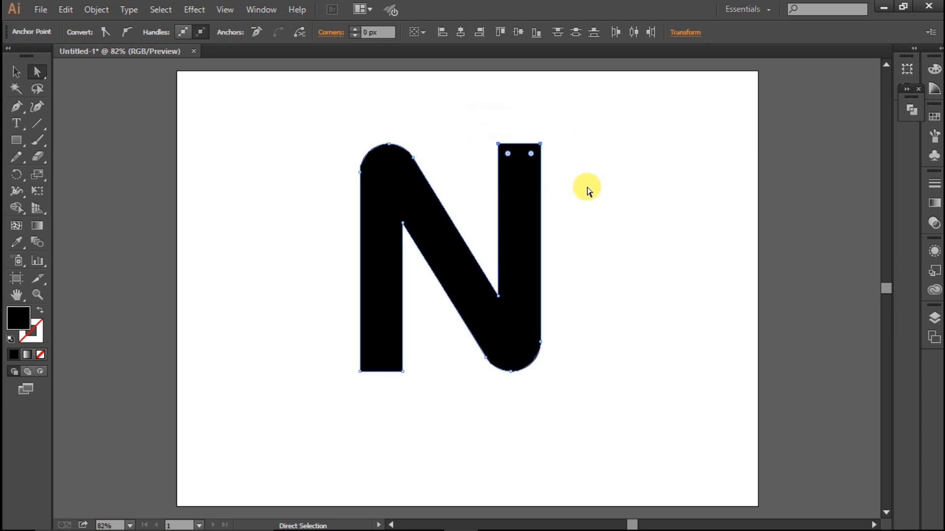
drag(533, 152, 509, 250)
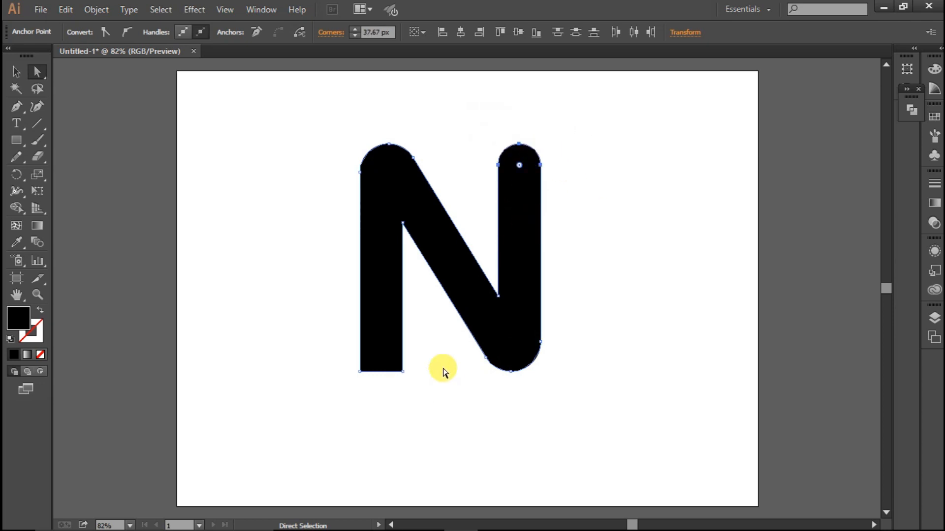
drag(413, 394, 375, 265)
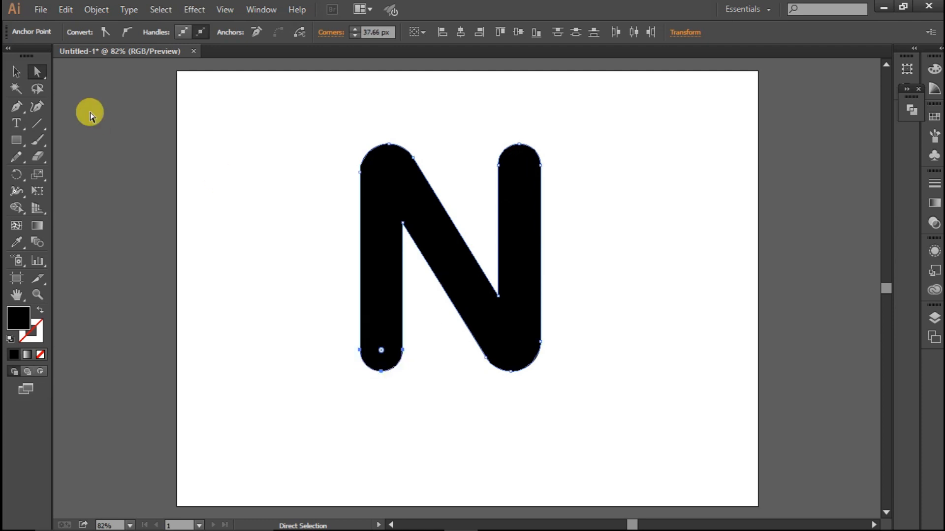
Step: Move the rounded N slightly down and to the right on the artboard
click(16, 72)
click(305, 224)
drag(386, 205, 397, 230)
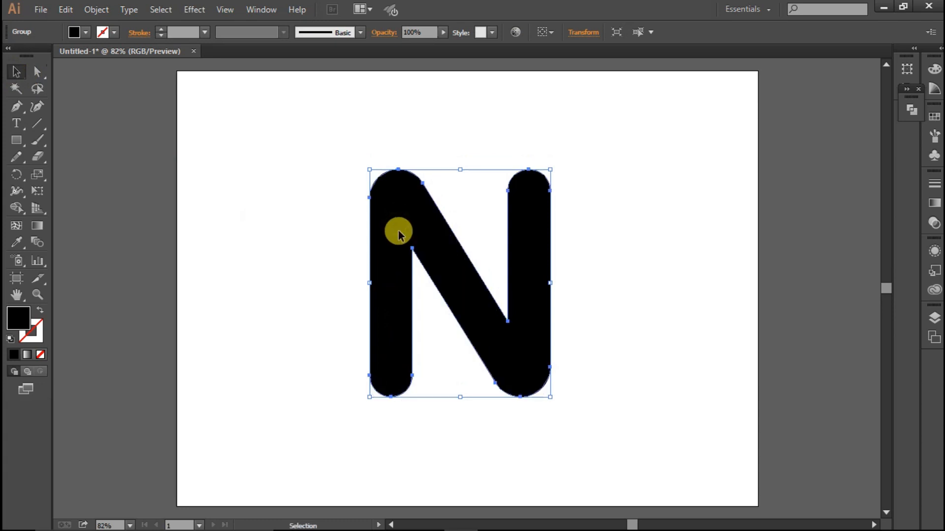
click(337, 247)
Step: Draw a diagonal line about 600 px long across the N's upper-left corner and give it a 4 pt stroke
click(37, 123)
drag(523, 99, 256, 312)
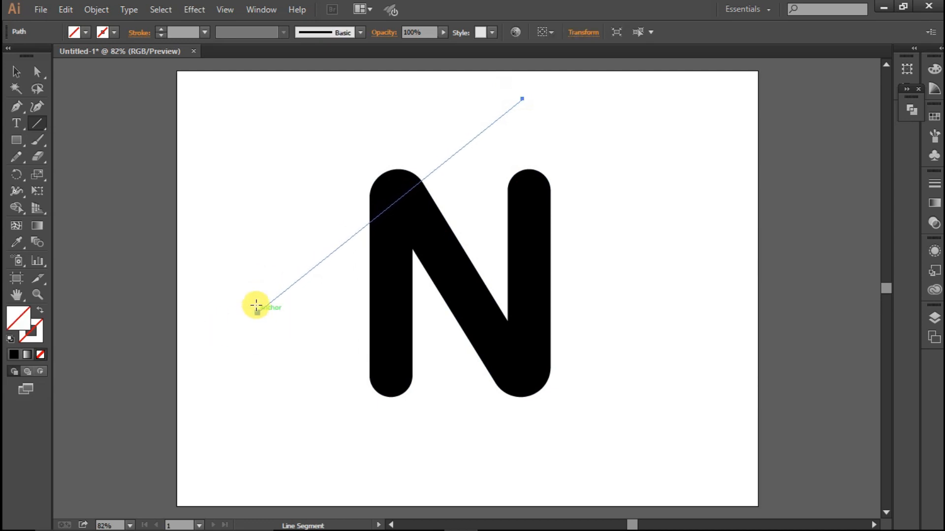
click(160, 27)
click(161, 27)
click(160, 26)
click(161, 36)
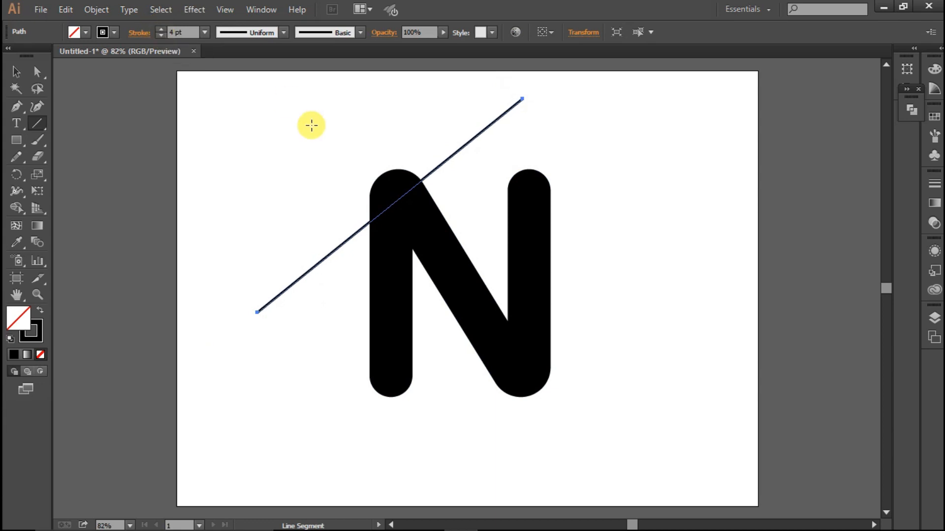
click(241, 106)
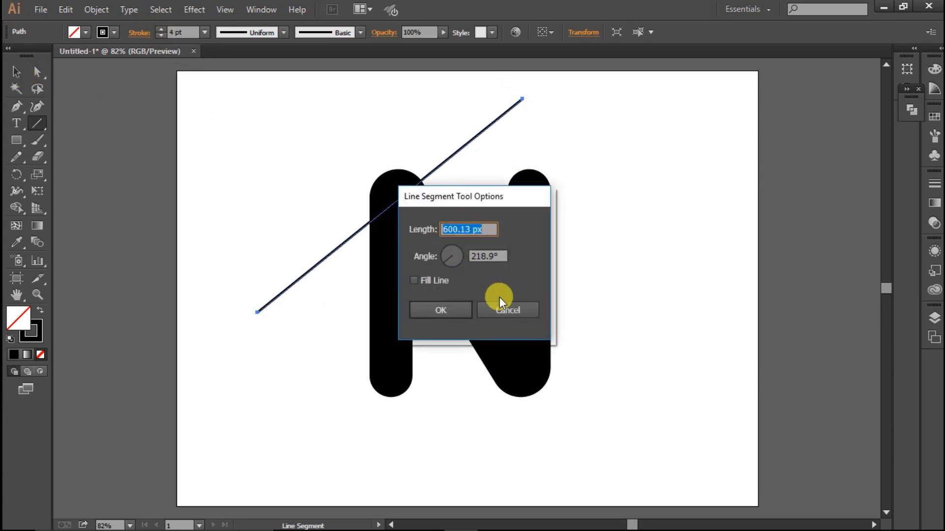
click(500, 305)
Step: Move the diagonal line up to the top of the N's left stem and rotate it slightly clockwise
click(16, 71)
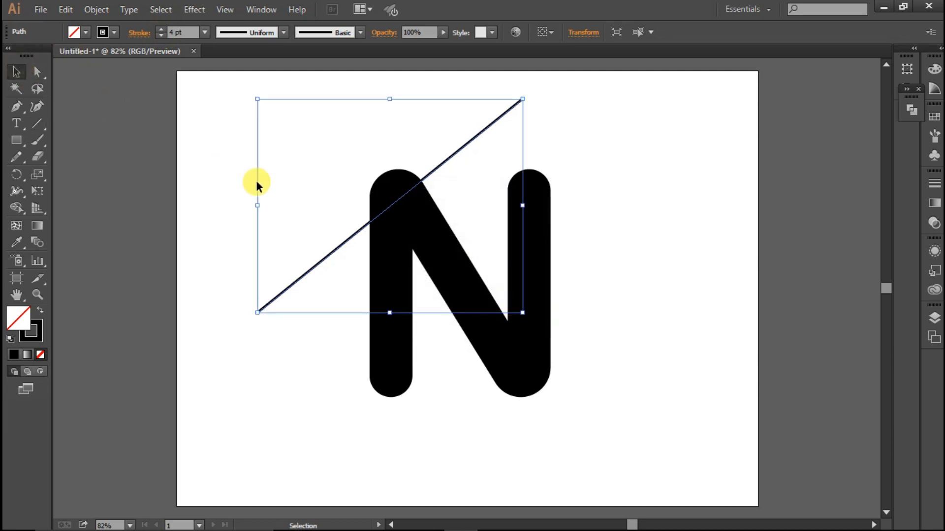
click(256, 181)
drag(445, 161, 425, 148)
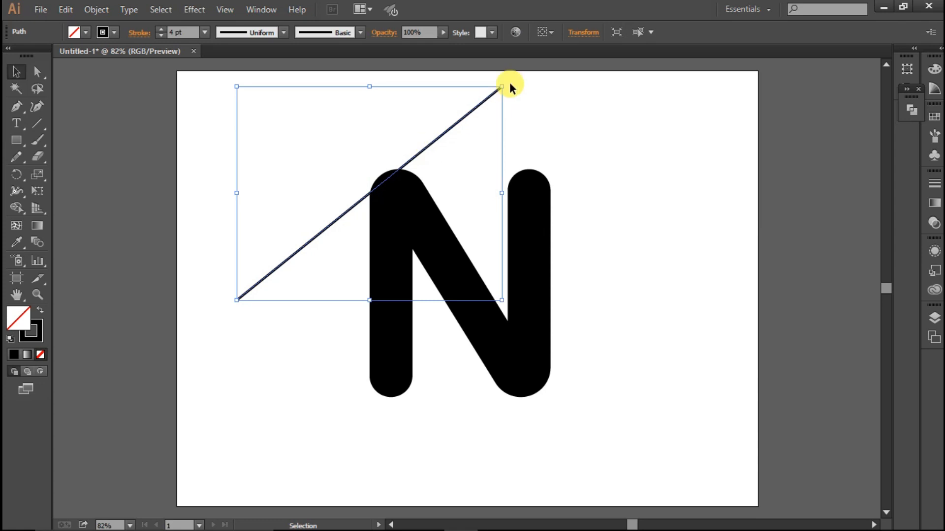
drag(508, 80, 513, 89)
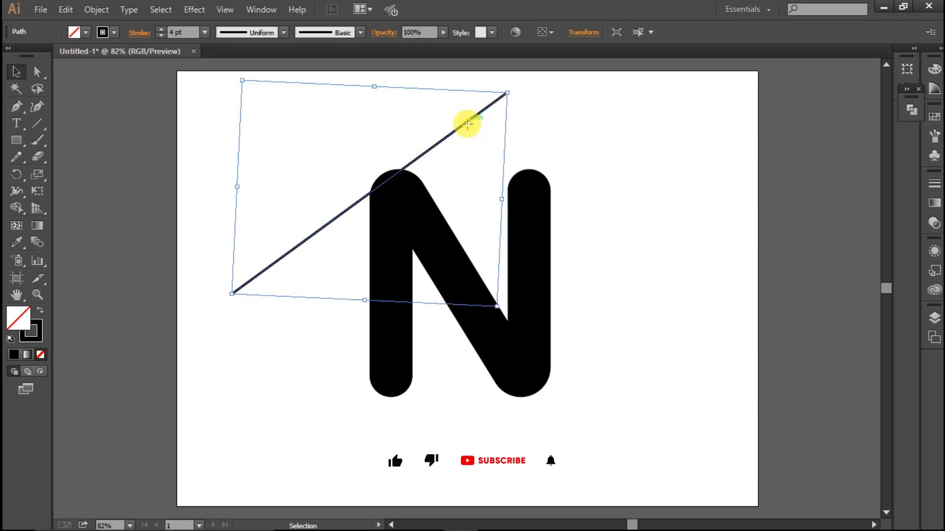
drag(465, 123, 467, 126)
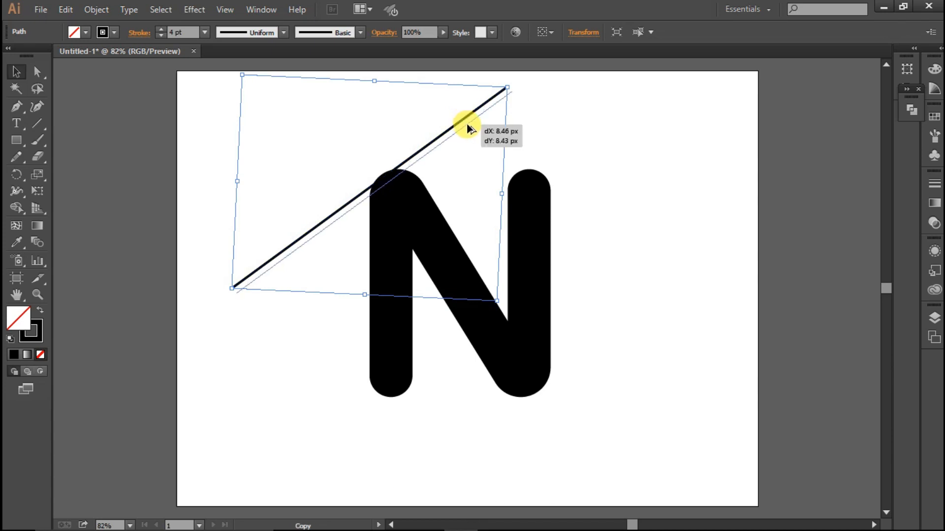
Step: Duplicate the line about 8 px right and down, and repeat the copy to build a band of parallel stripes across the N
drag(468, 126, 468, 126)
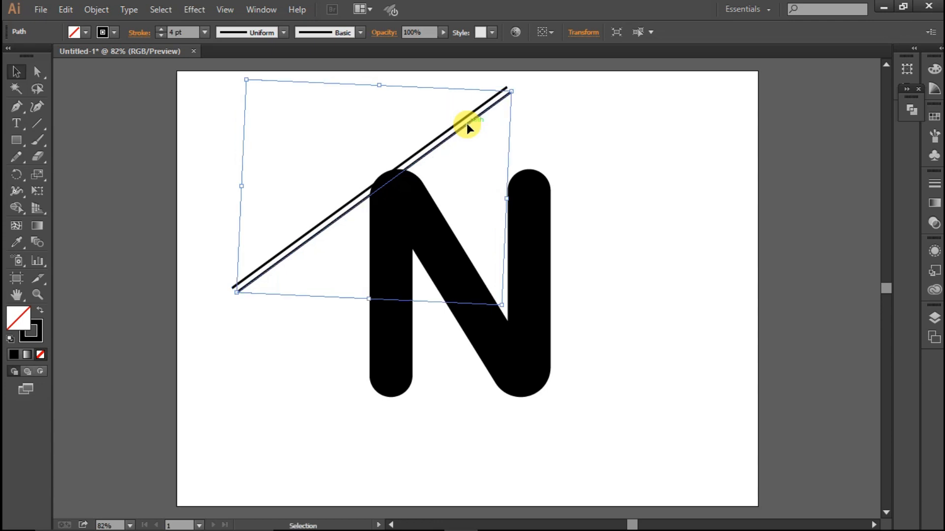
key(ctrl+d)
key(ctrl+d)
key(ctrl+d)
key(ctrl+d)
key(ctrl+d)
key(ctrl+d)
key(ctrl+d)
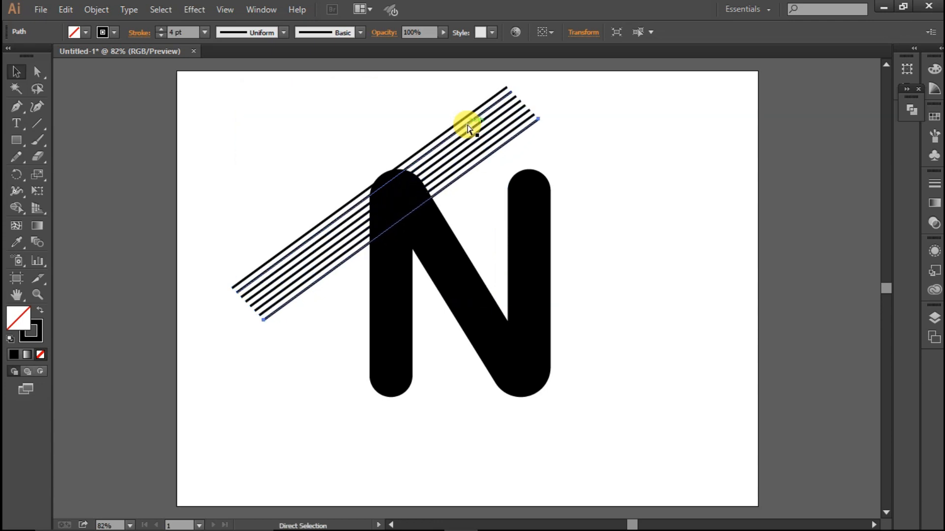
key(ctrl+d)
key(ctrl+d)
key(ctrl+d)
key(ctrl+d)
key(ctrl+d)
key(ctrl+d)
key(ctrl+d)
key(ctrl+d)
key(ctrl+d)
key(ctrl+d)
key(ctrl+d)
key(ctrl+d)
key(ctrl+d)
key(ctrl+d)
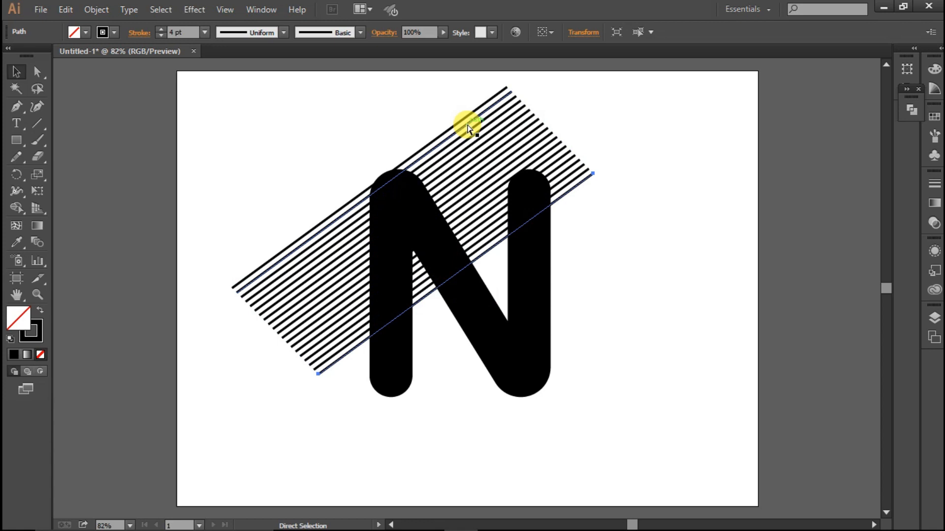
key(ctrl+z)
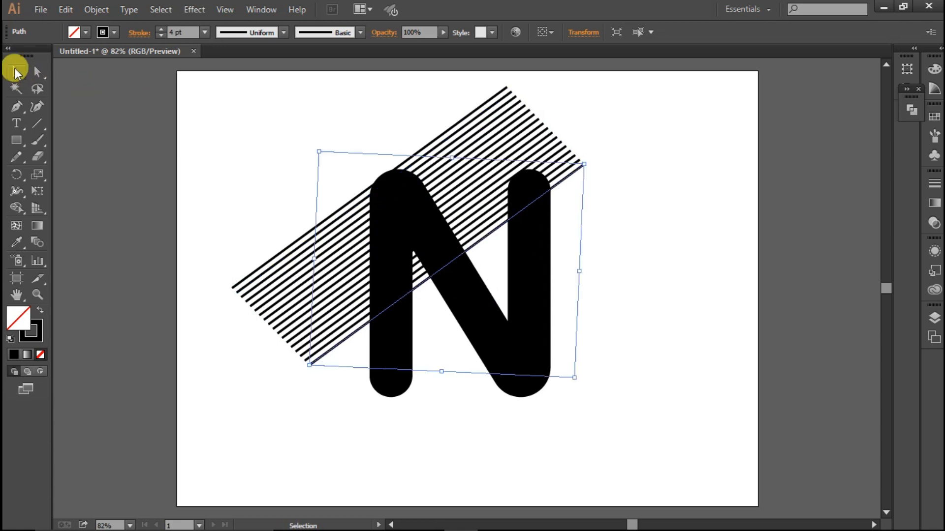
Step: Select the N and all the diagonal lines and expand them with Fill and Stroke enabled
drag(305, 133, 596, 392)
click(95, 10)
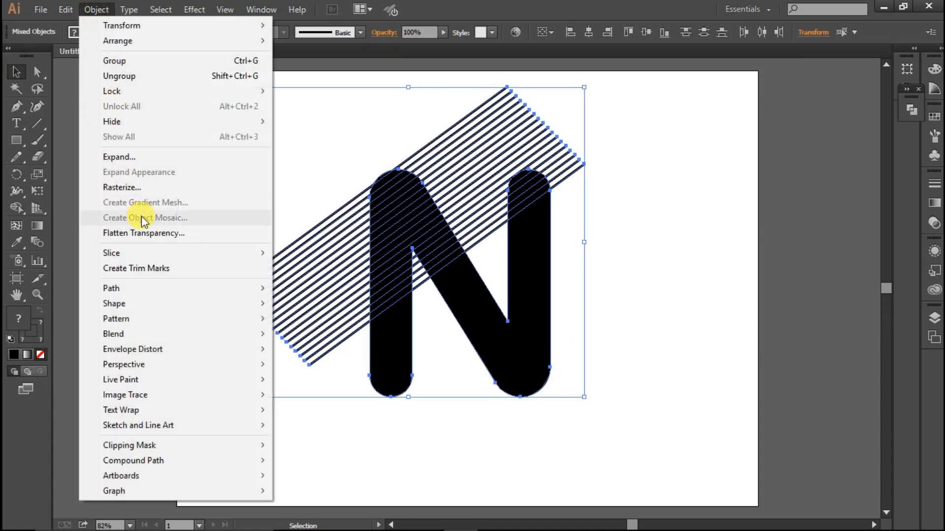
click(129, 158)
click(447, 349)
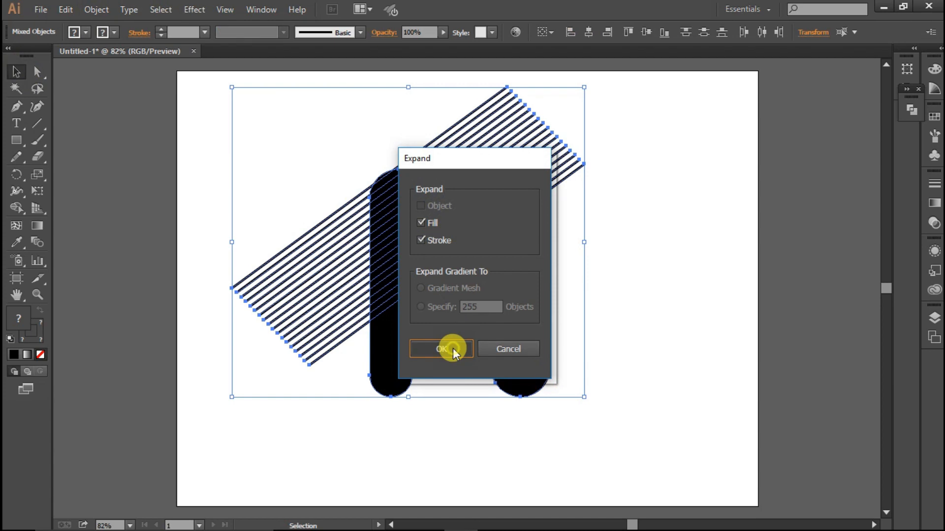
Step: Divide the N with the expanded lines using Pathfinder Divide, ungroup the pieces, and deselect them
click(909, 105)
click(753, 163)
right_click(393, 206)
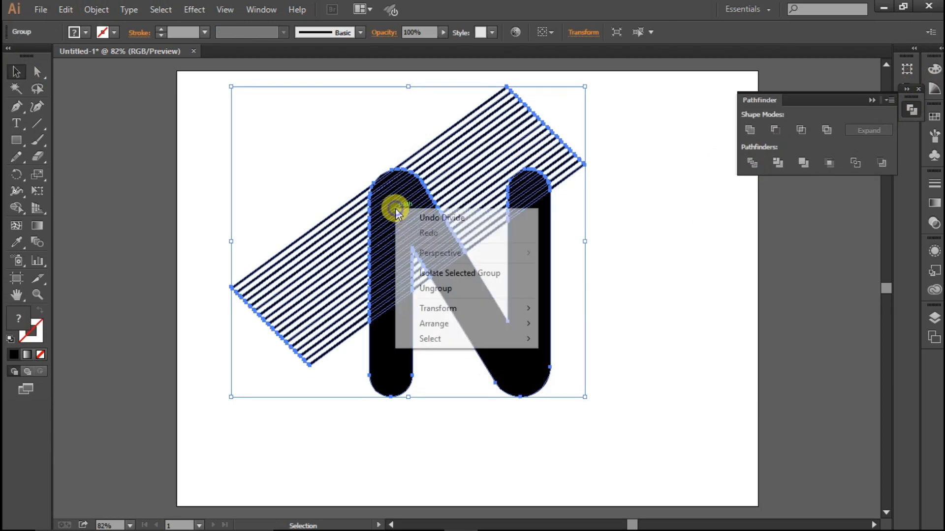
click(435, 289)
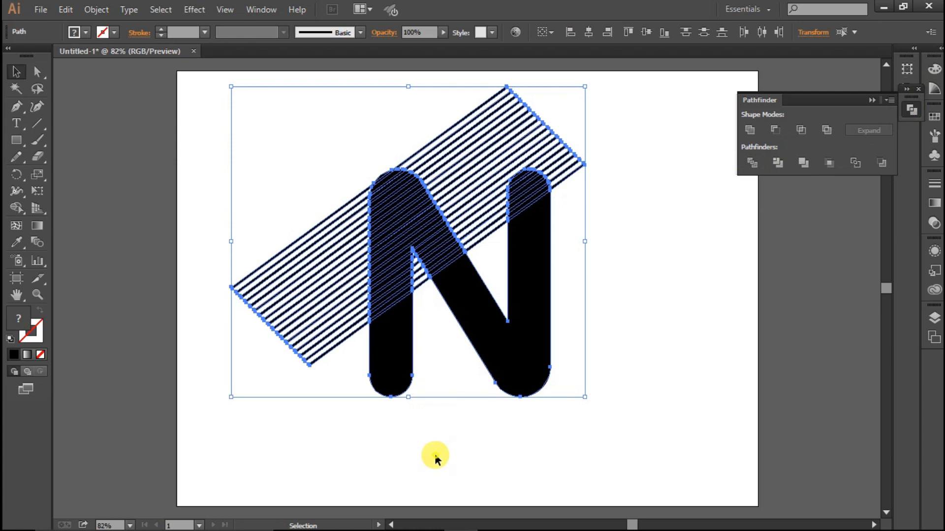
click(435, 460)
Step: Delete the stripe ends outside the N and the stripes crossing the gap between its diagonal and right stem
drag(261, 218, 349, 366)
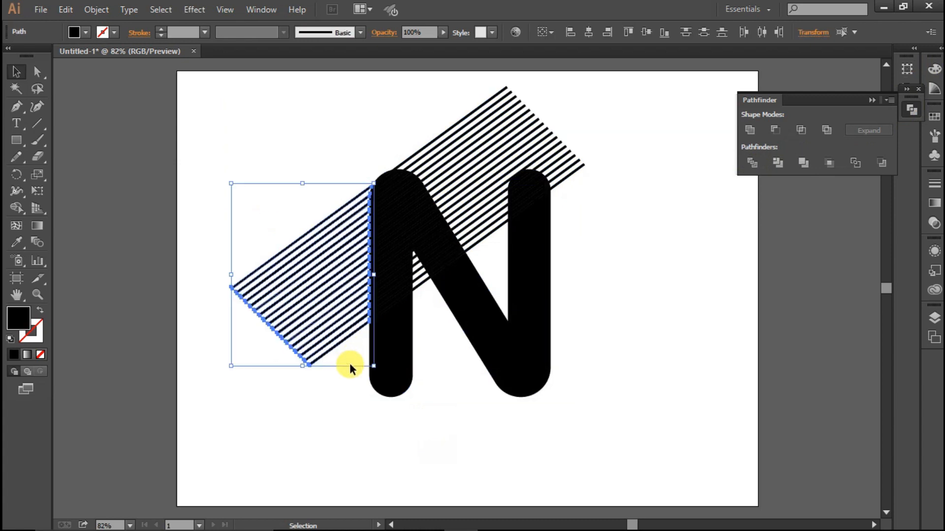
key(Delete)
drag(454, 94, 611, 166)
key(Delete)
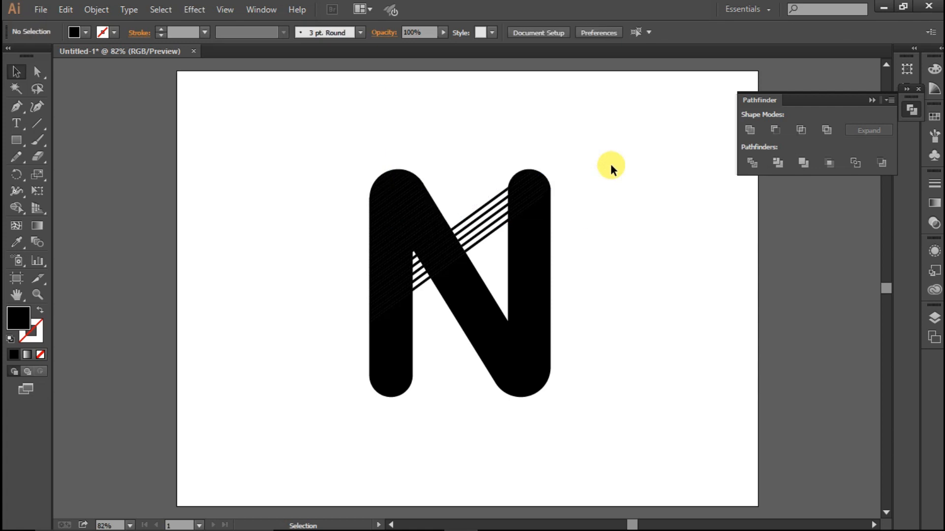
drag(492, 235, 493, 235)
key(Delete)
Step: Delete every other diagonal strip in the N's left stem, from the lower end of the band up to the rounded top
drag(443, 268, 397, 299)
key(Delete)
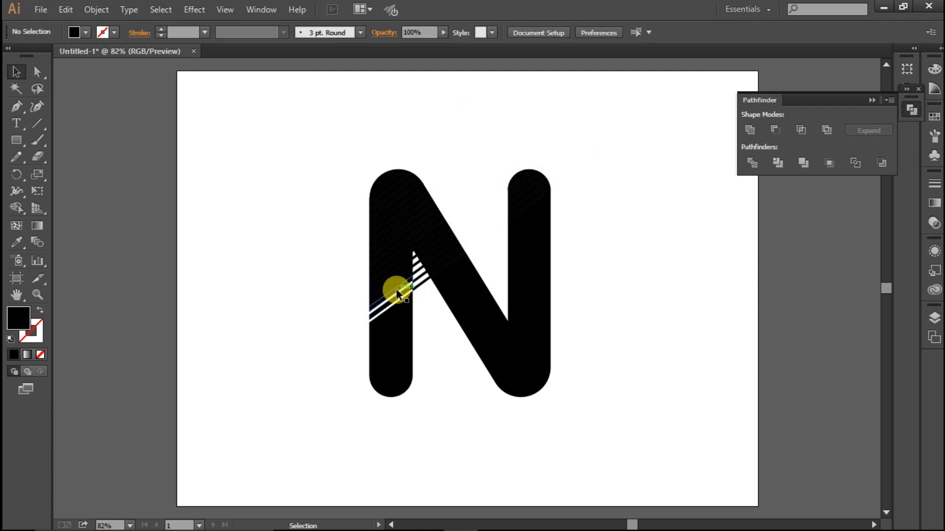
click(397, 293)
click(310, 280)
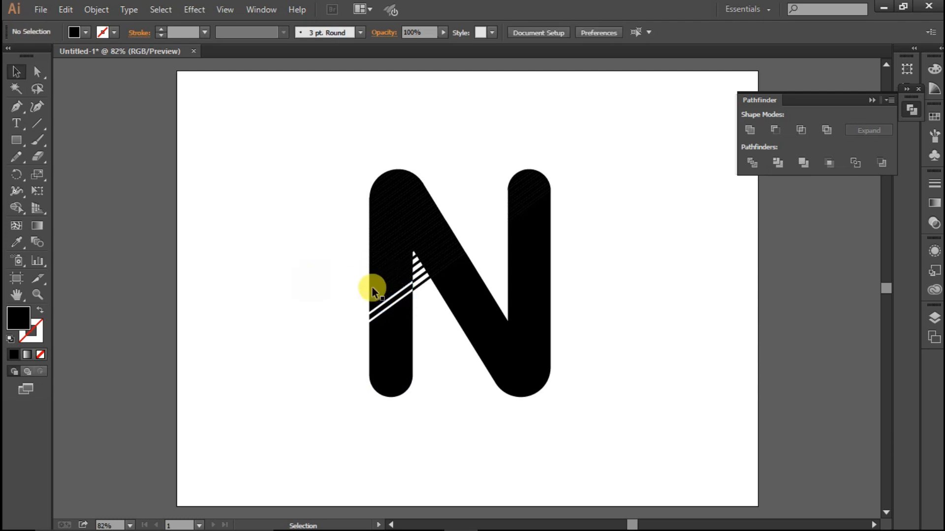
click(388, 295)
key(Delete)
click(387, 286)
key(Delete)
click(385, 273)
key(Delete)
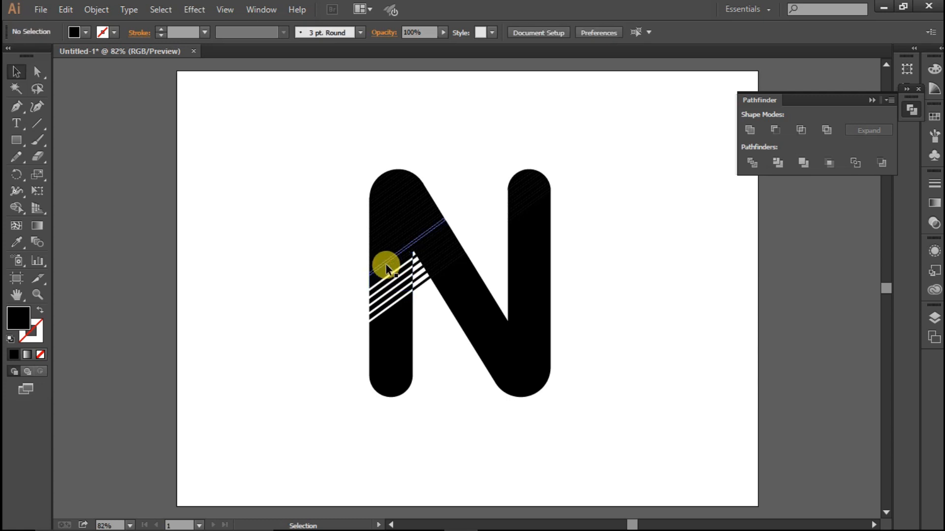
click(386, 266)
key(Delete)
click(385, 261)
key(Delete)
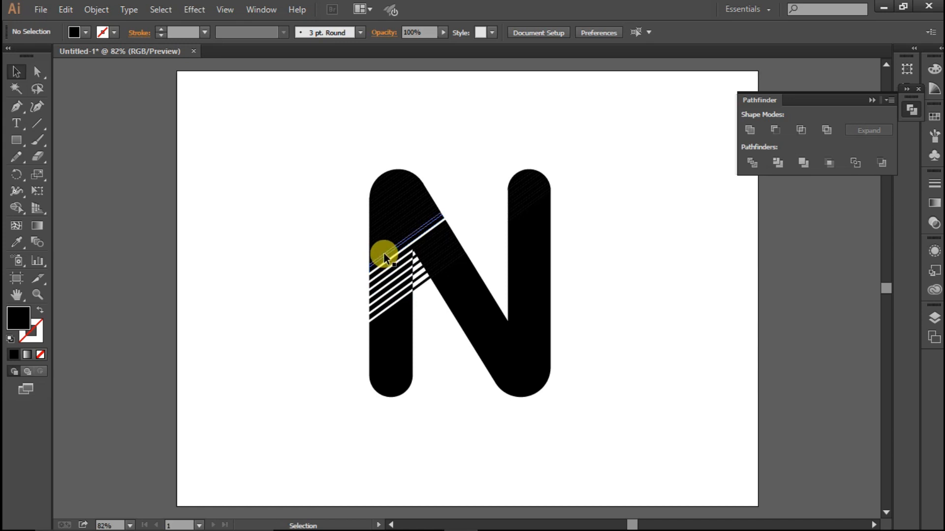
click(383, 253)
key(Delete)
click(383, 241)
key(Delete)
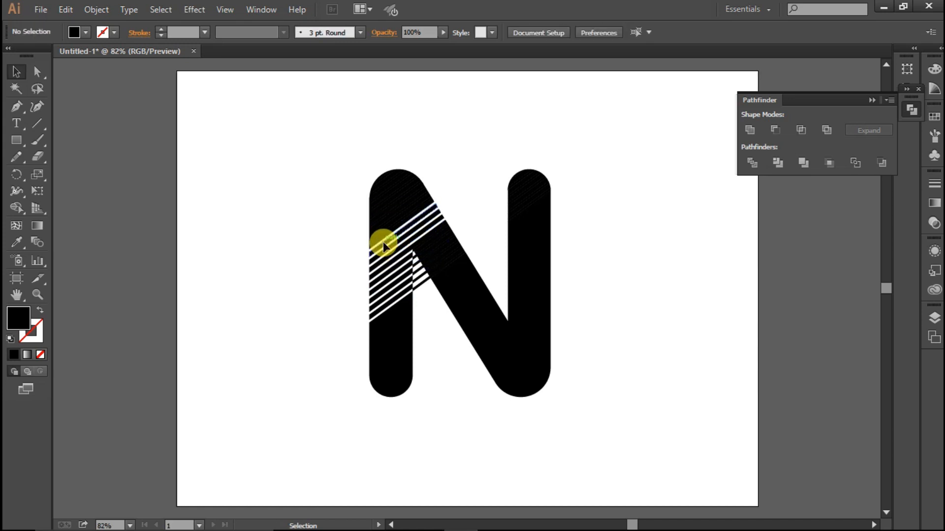
click(383, 234)
key(Delete)
click(382, 226)
key(Delete)
click(380, 219)
key(Delete)
click(379, 213)
key(Delete)
click(379, 210)
key(Delete)
click(377, 200)
key(Delete)
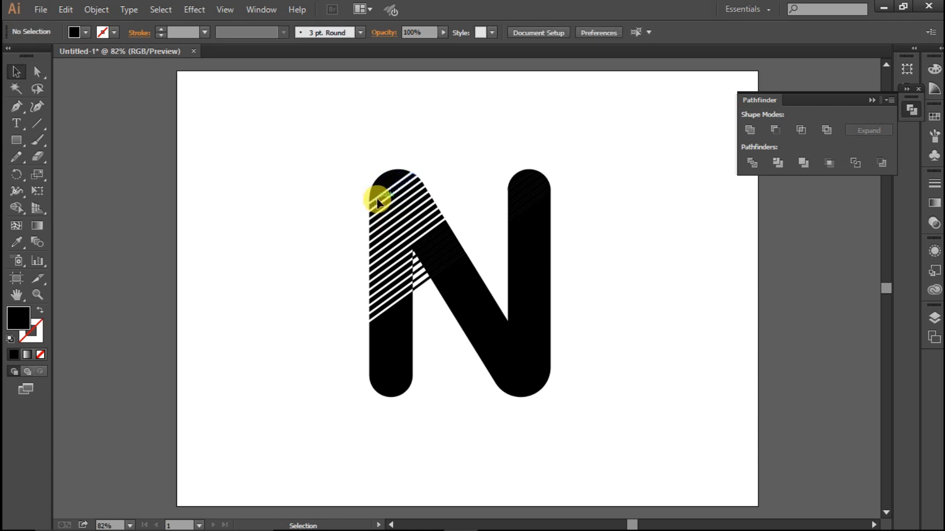
click(376, 190)
key(Delete)
click(375, 185)
key(Delete)
Step: Delete the leftover stripe pieces in the notch between the left stem and the diagonal
click(417, 276)
key(Delete)
click(420, 282)
key(Delete)
click(420, 282)
key(Delete)
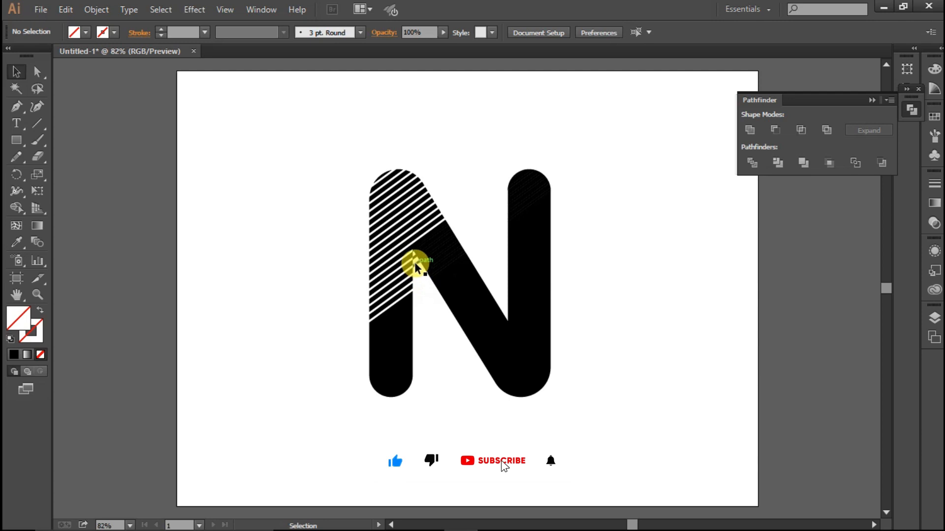
double_click(415, 261)
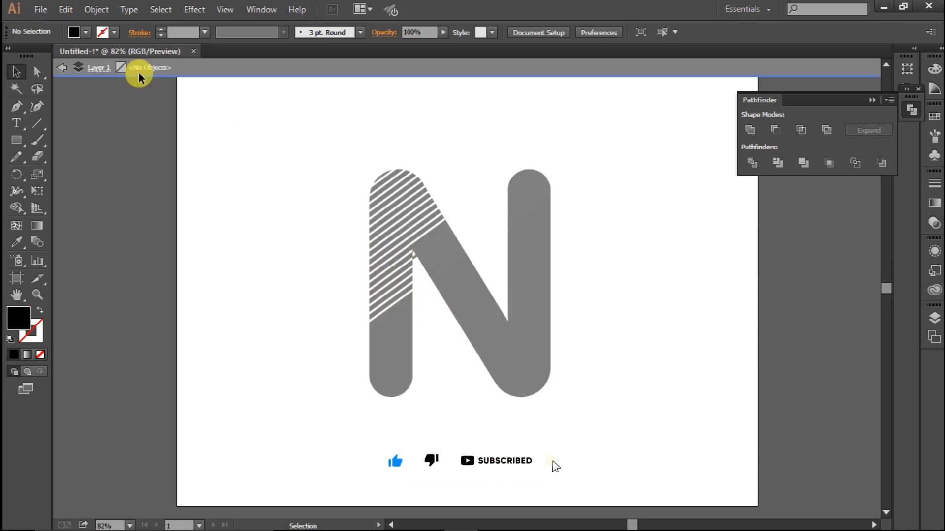
click(62, 68)
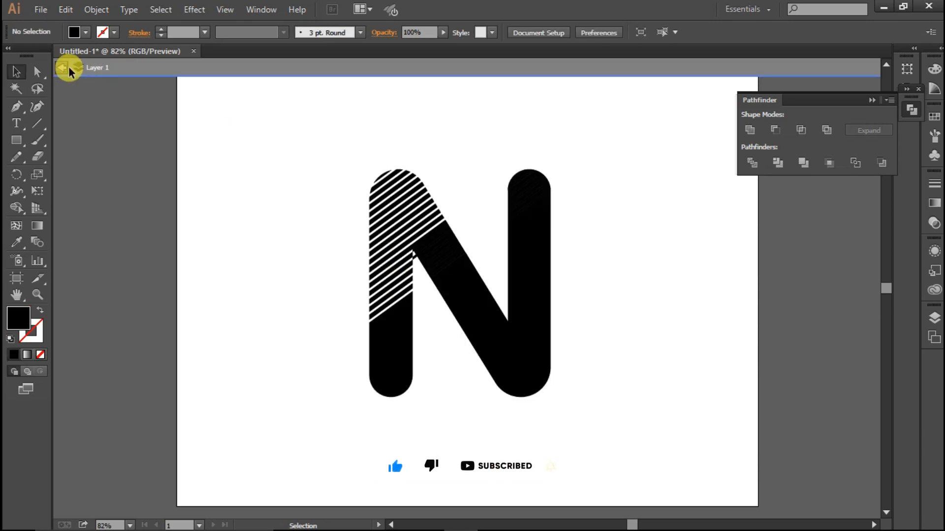
Step: Delete the remaining alternate strips across the N's diagonal stroke and the leftover fragments at its inner corner
click(415, 257)
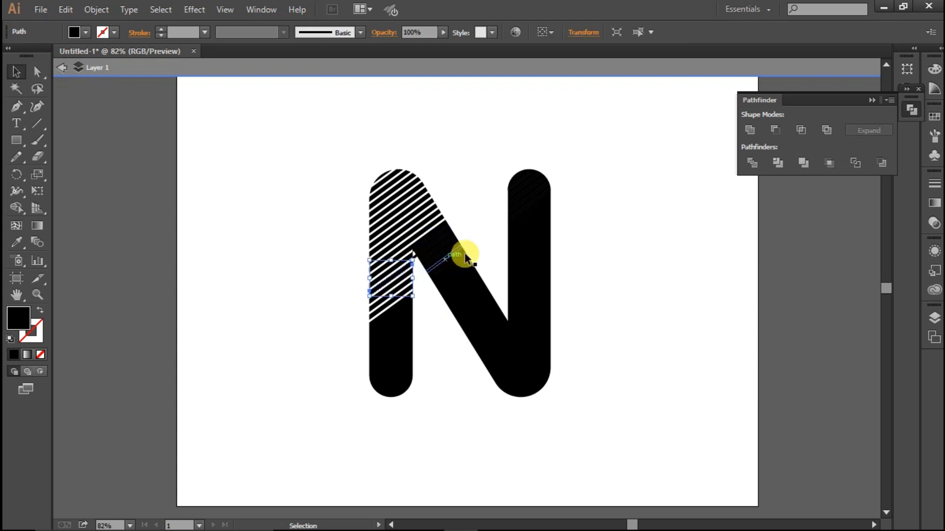
click(450, 264)
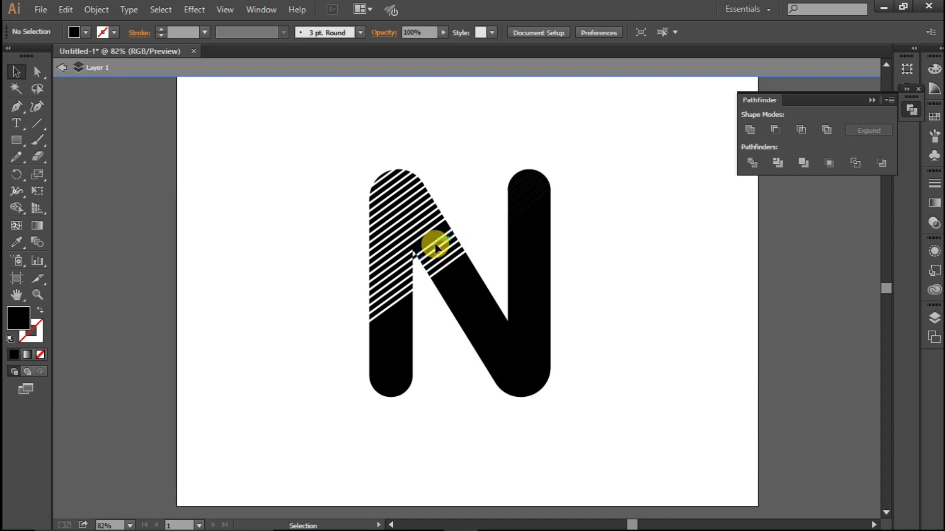
click(430, 240)
key(Delete)
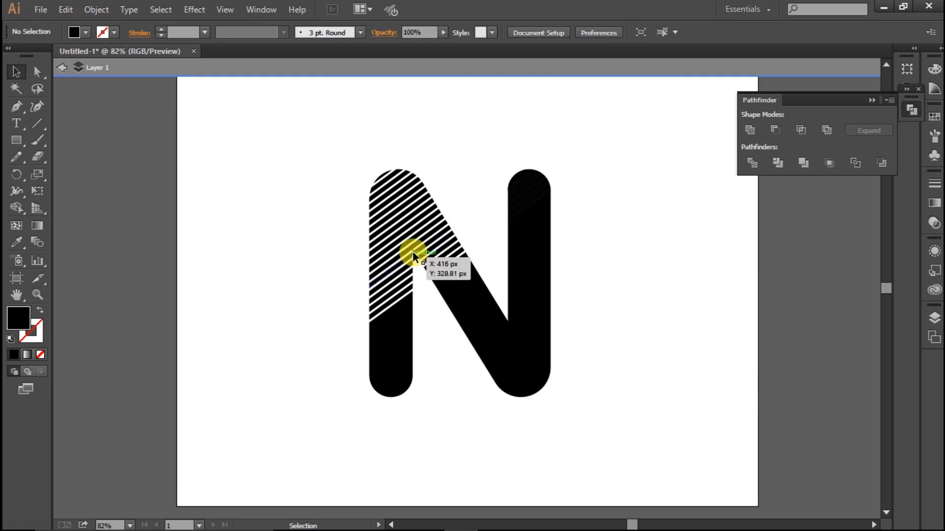
click(412, 249)
key(Delete)
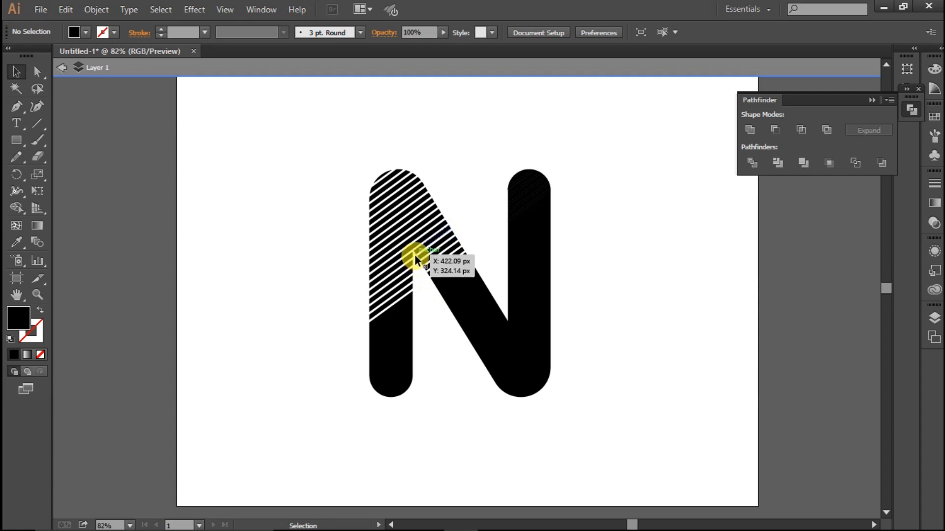
key(slash)
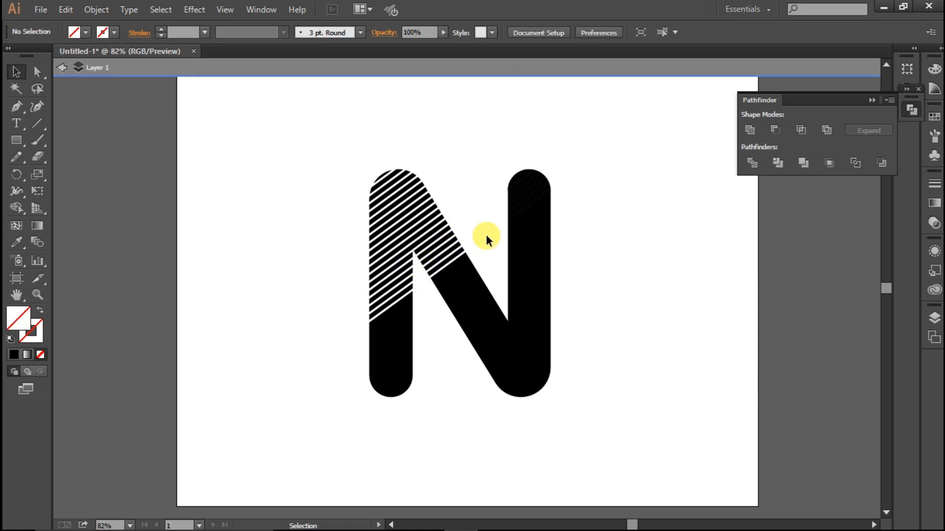
Step: Try deleting alternate strips at the top of the N's right stem, and undo those deletions
click(518, 213)
key(Delete)
click(518, 207)
key(Delete)
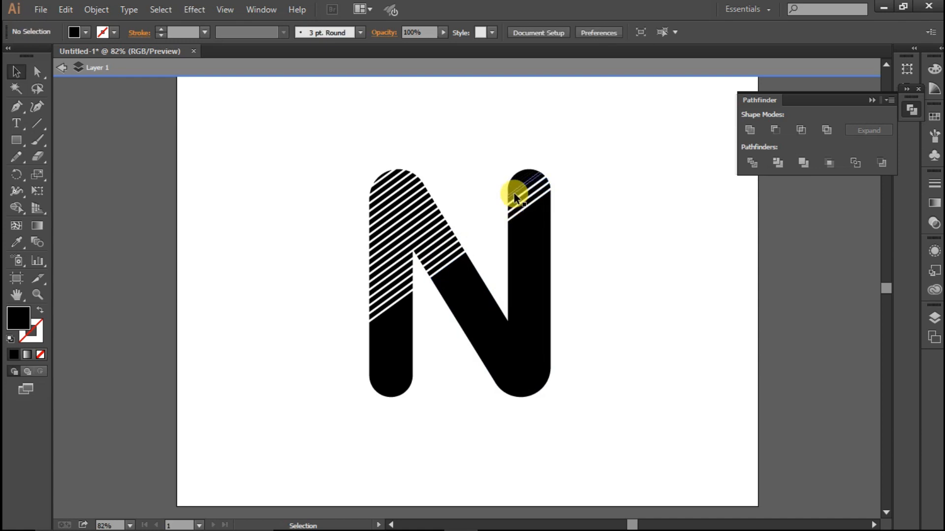
click(514, 192)
key(Delete)
click(511, 185)
key(Delete)
key(ctrl+z)
key(ctrl+z)
key(ctrl+z)
key(ctrl+z)
key(ctrl+z)
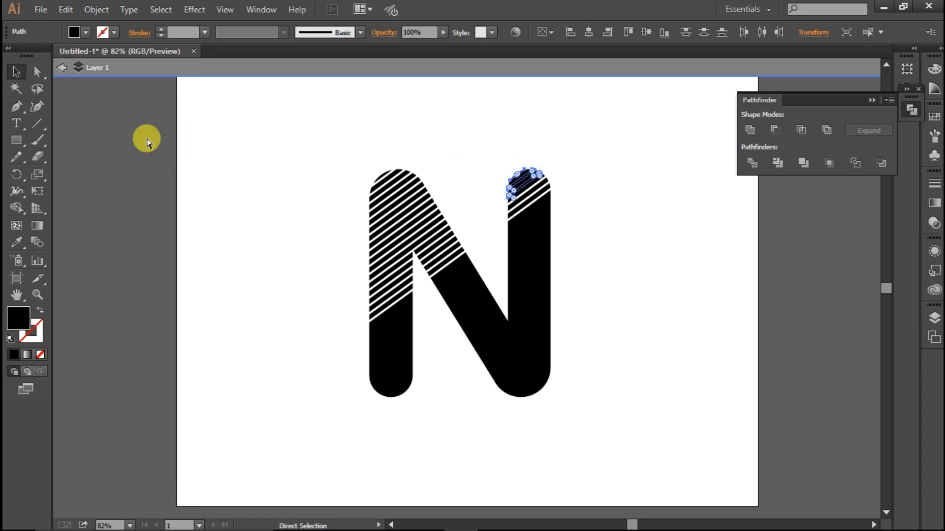
click(407, 135)
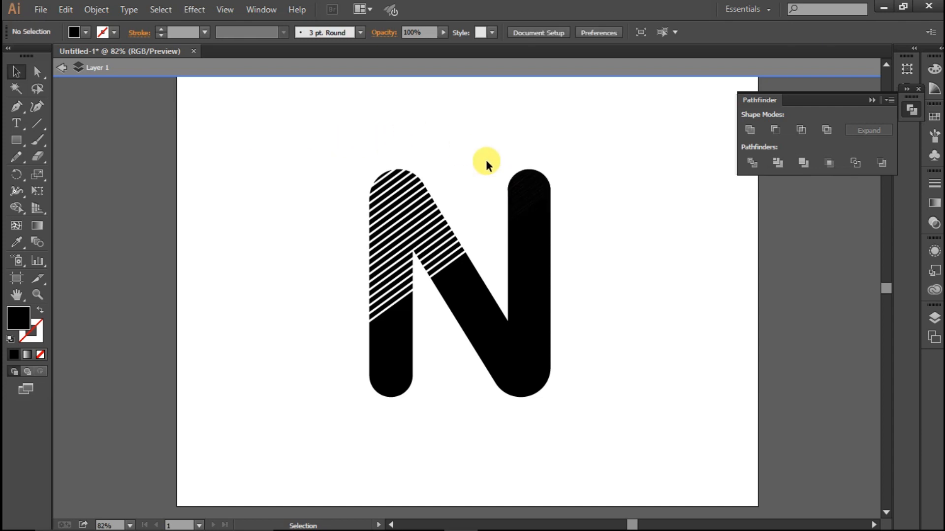
Step: Delete every other diagonal strip at the top of the N's right stem, working up to the rounded end
click(524, 210)
key(Delete)
click(522, 202)
key(Delete)
click(521, 194)
key(Delete)
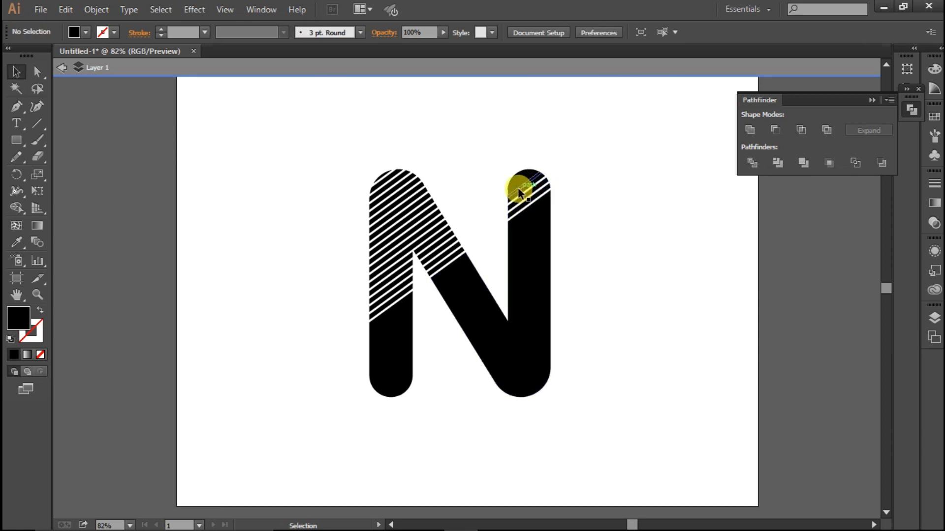
click(518, 187)
key(Delete)
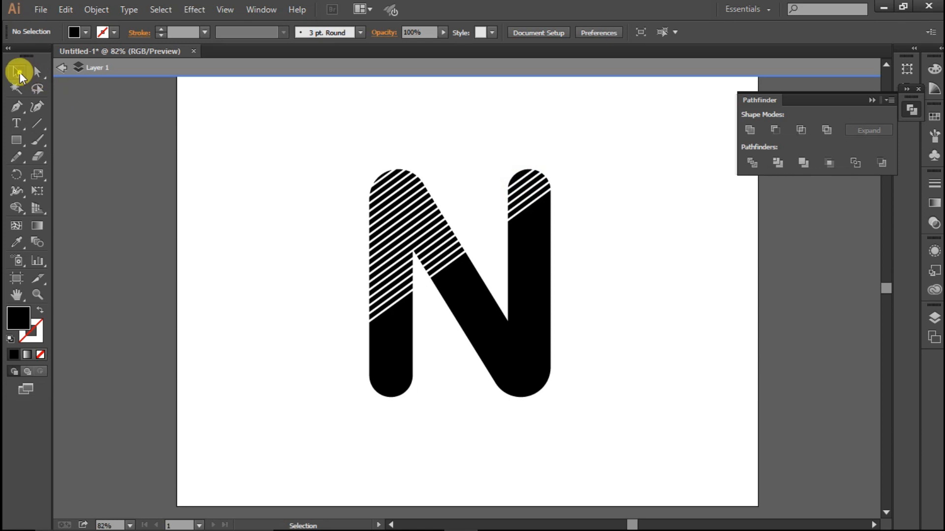
Step: Merge all pieces of the N with Pathfinder Merge and move the letter up to leave room beneath it
drag(359, 143, 603, 362)
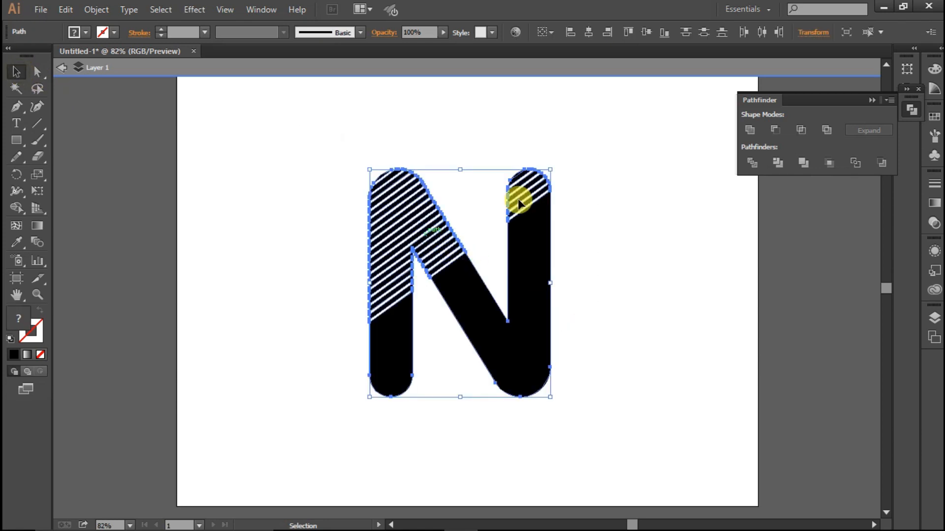
click(803, 159)
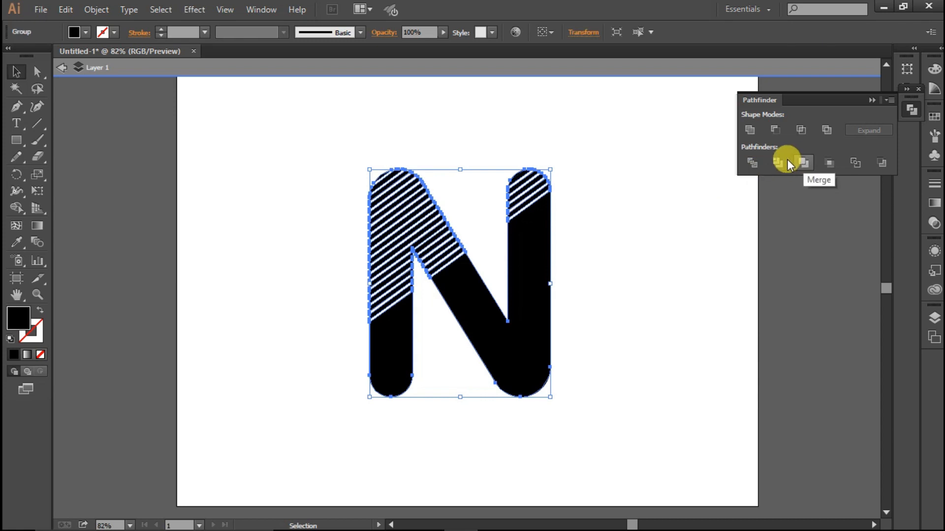
click(630, 168)
drag(502, 324, 513, 264)
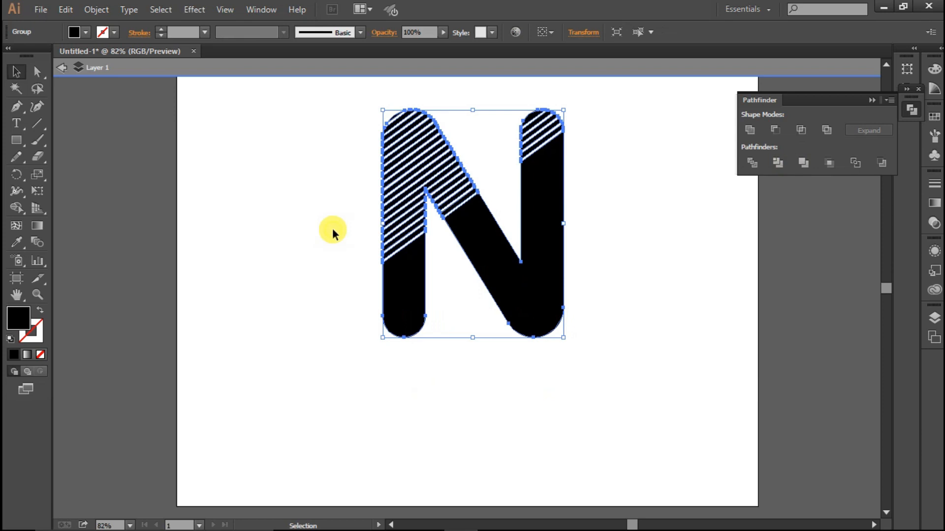
click(332, 229)
Step: Add the text "Company Name" in Arial Bold below the N
click(16, 127)
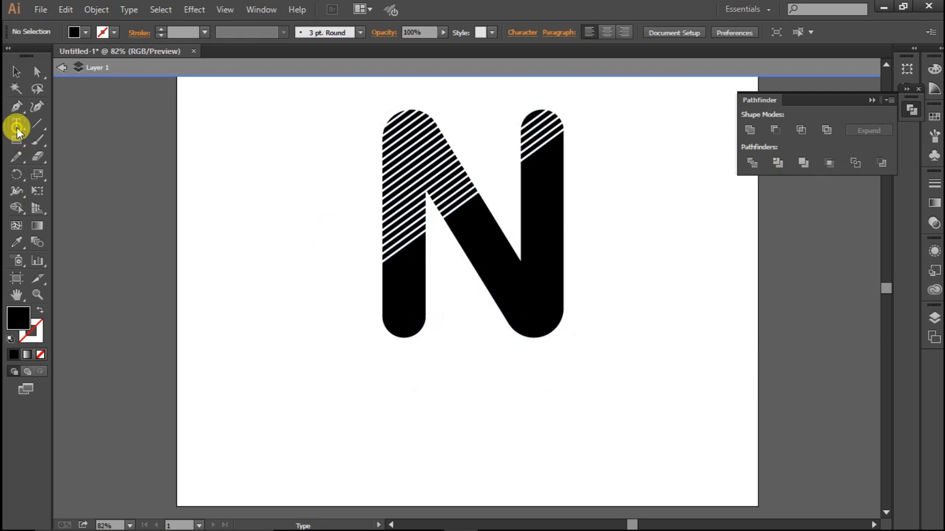
click(397, 386)
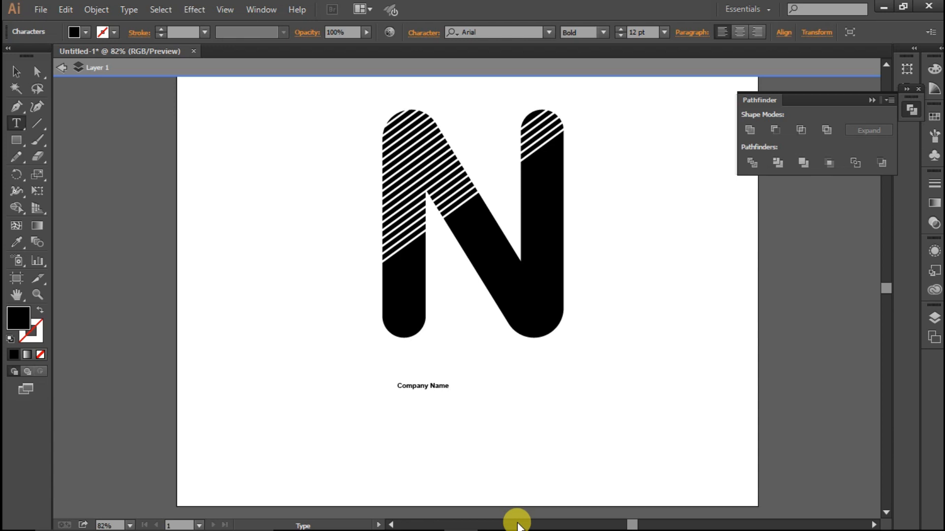
click(17, 72)
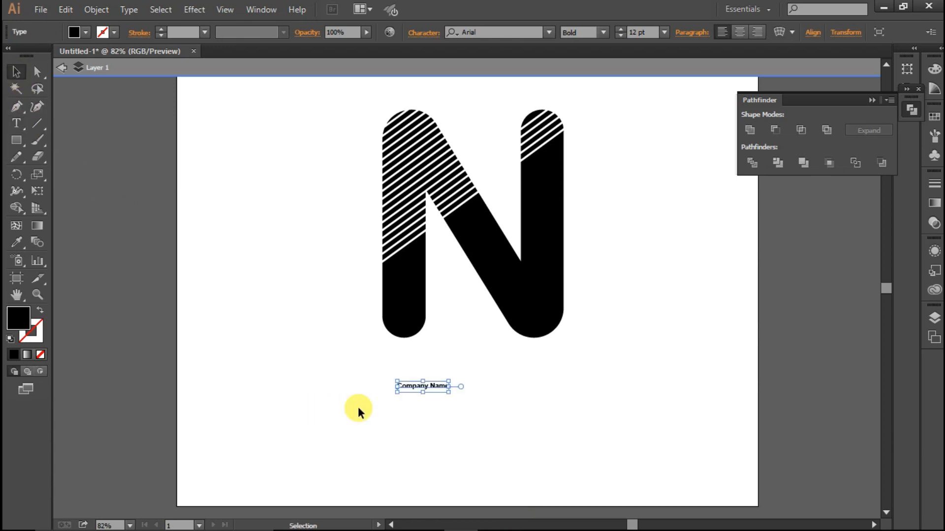
Step: Enlarge the company name text to about 66 pt and center it directly under the N
drag(450, 391, 574, 437)
drag(485, 389, 528, 380)
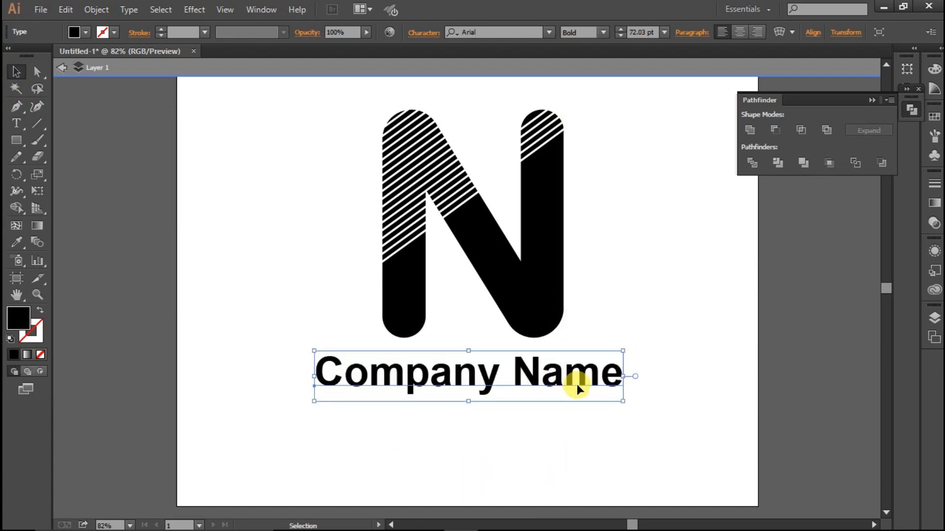
drag(623, 403, 613, 395)
Step: Duplicate the company name text directly below itself and replace the copy's text with "tagline"
drag(568, 376, 571, 415)
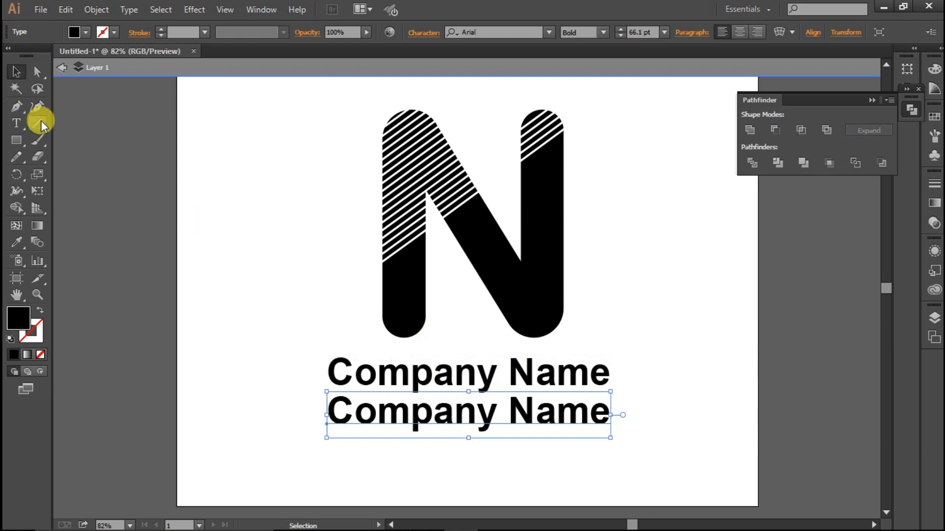
click(18, 122)
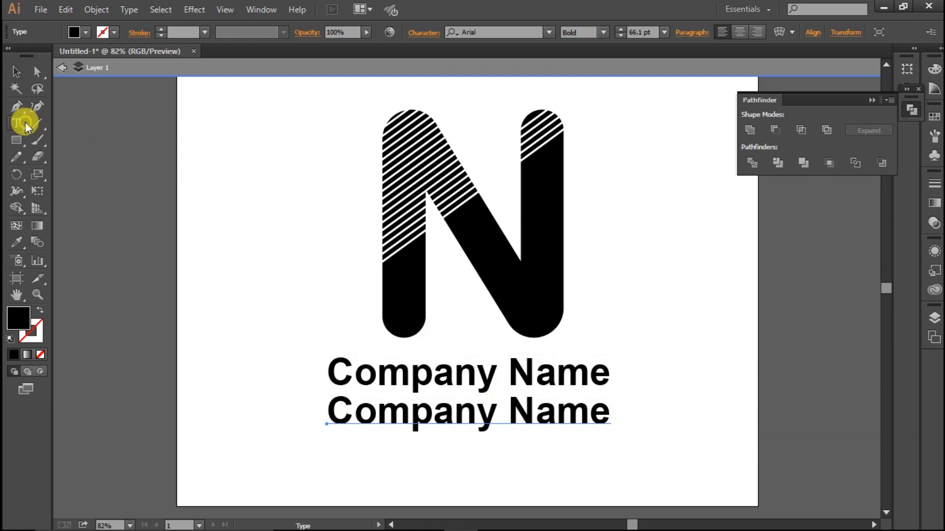
triple_click(413, 414)
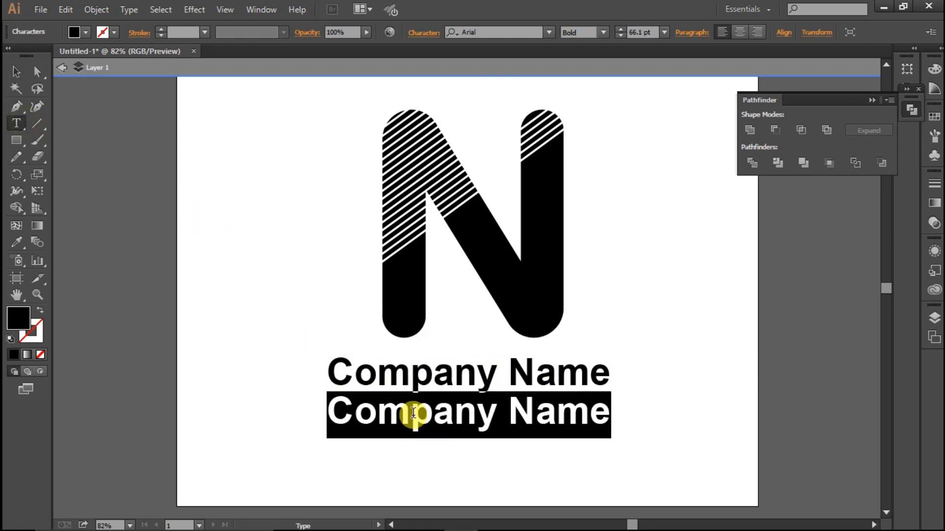
key(BackSpace)
text(ta)
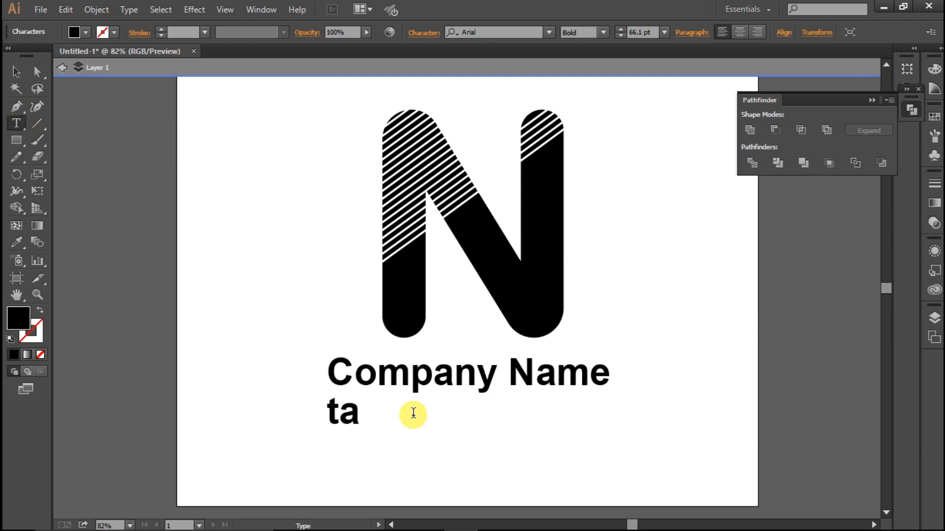
text(gline)
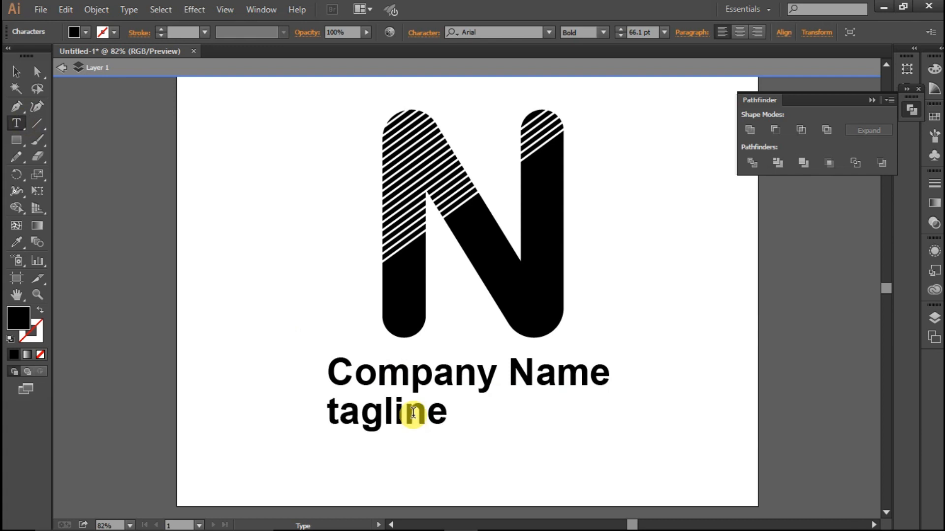
Step: Extend the tagline text to read "tagline space" and shrink it to about 50 pt around its center
text( space)
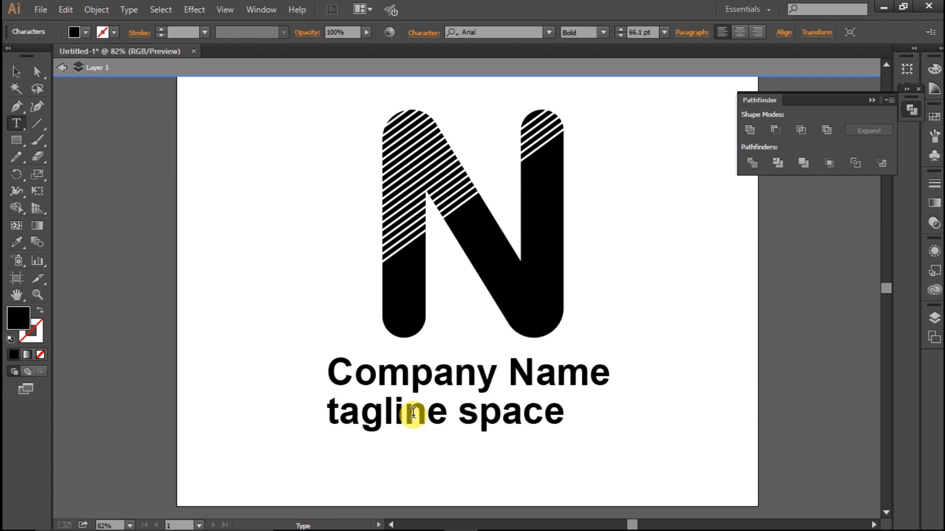
click(16, 71)
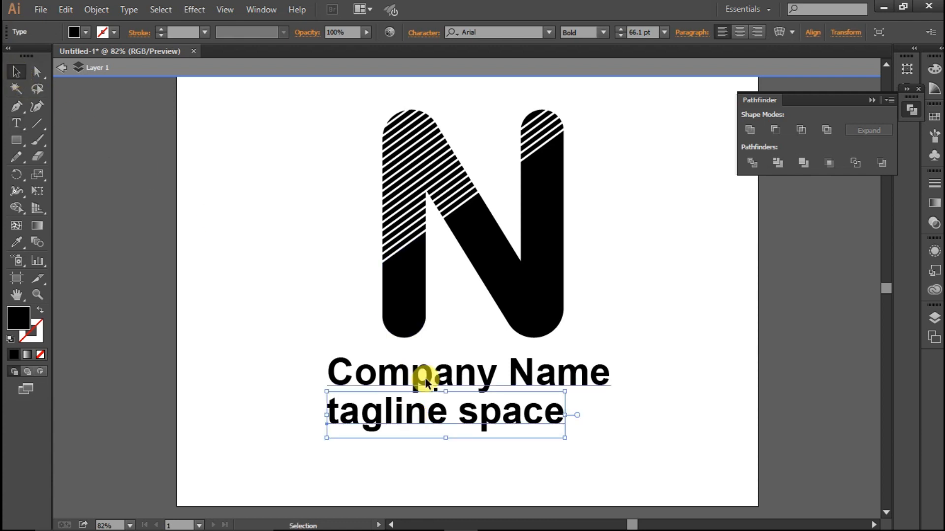
drag(566, 435, 558, 437)
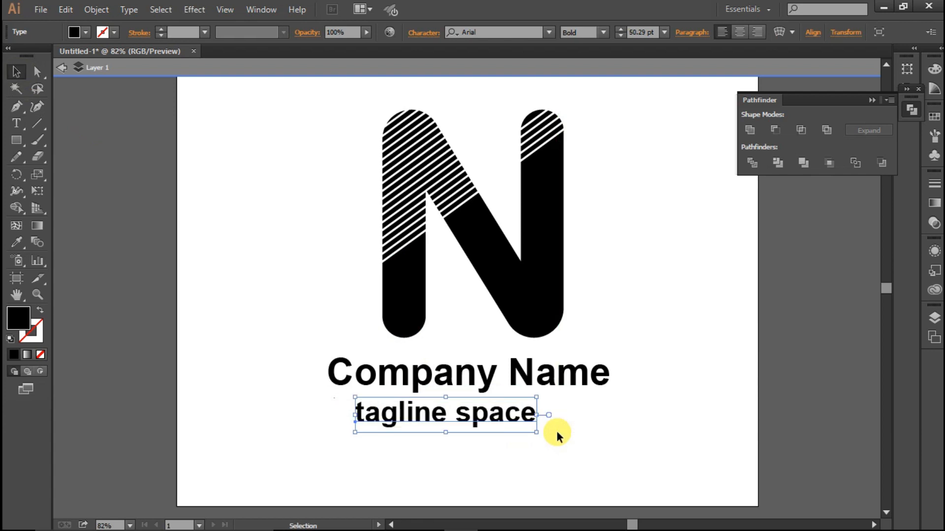
Step: Widen the letter spacing of the "tagline space" text
key(alt+Right)
key(alt+Right)
key(alt+Right)
key(alt+Right)
key(alt+Right)
key(alt+Right)
key(alt+Right)
key(alt+Right)
key(alt+Right)
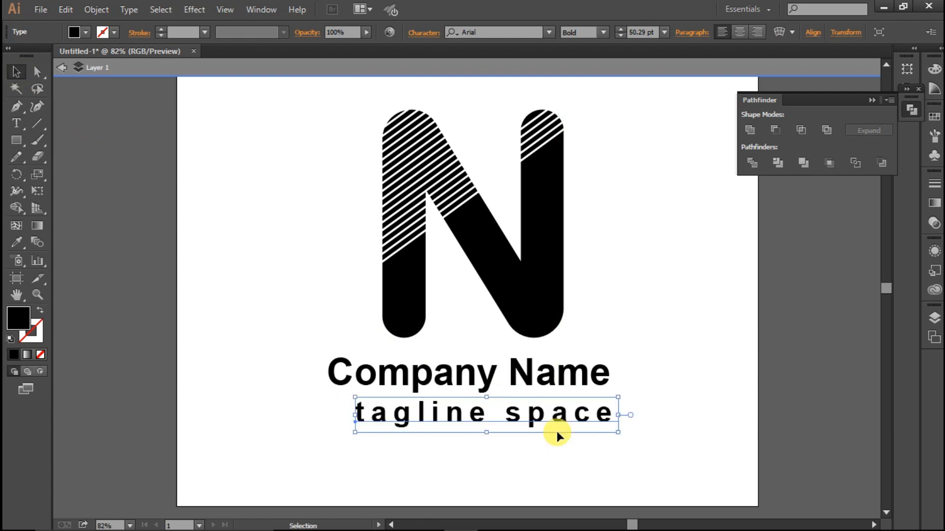
Step: Move the tagline up close beneath the company name and center it horizontally, with slightly tighter letter spacing
key(Up)
key(Up)
key(Up)
key(Up)
key(Up)
key(Up)
key(Right)
key(Right)
key(Right)
key(Right)
key(Right)
key(Right)
key(Right)
key(Right)
key(Right)
key(Right)
key(Up)
key(Up)
key(Up)
key(Up)
key(Left)
key(Left)
key(Left)
key(Left)
key(Left)
key(Left)
key(Left)
key(Left)
key(Left)
key(Left)
key(Left)
key(Left)
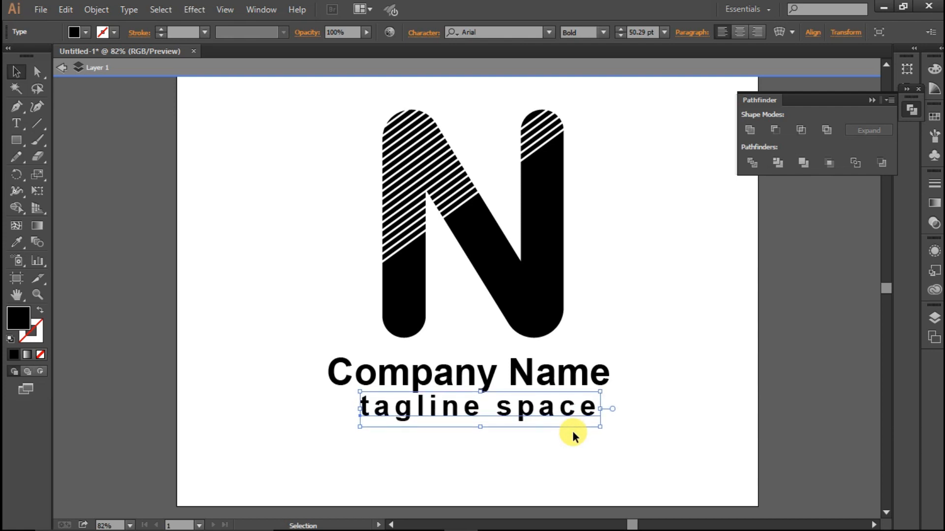
key(alt+Right)
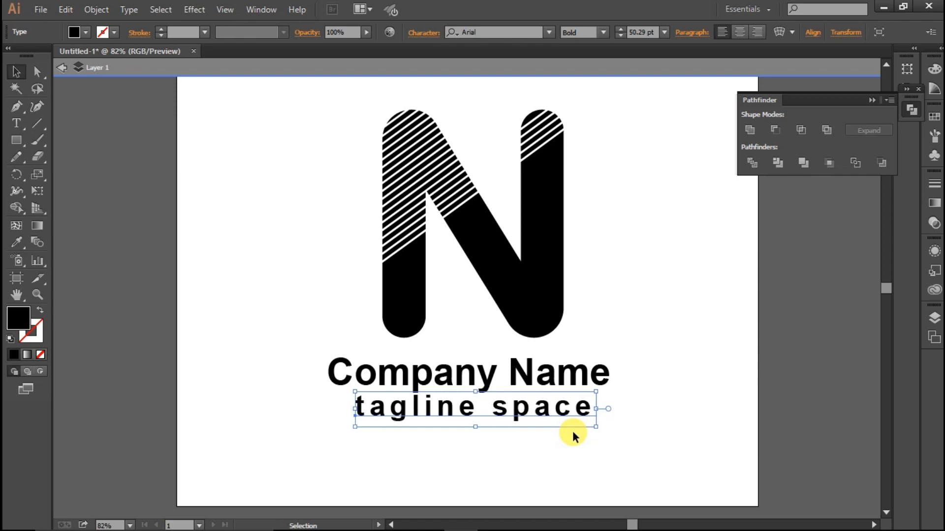
click(583, 458)
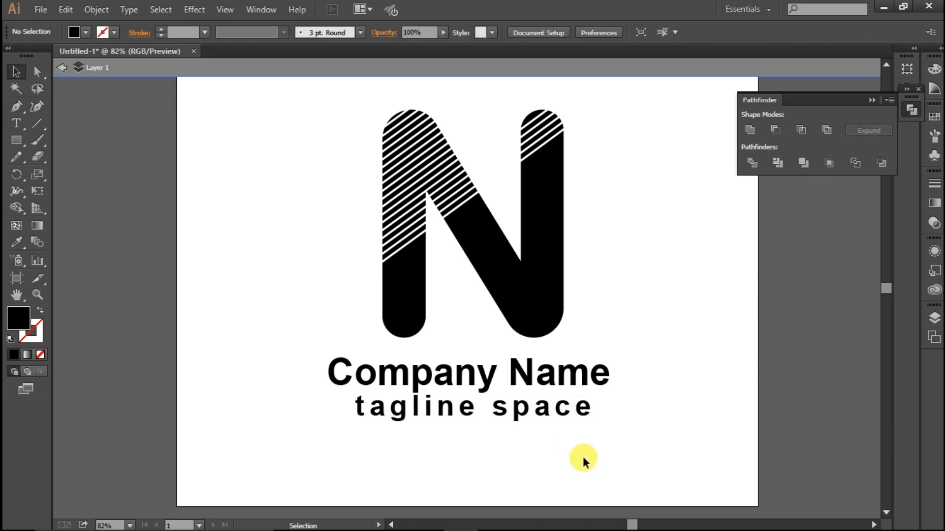
Step: Shrink the tagline to about 44 pt and nudge it up against the company name
click(533, 412)
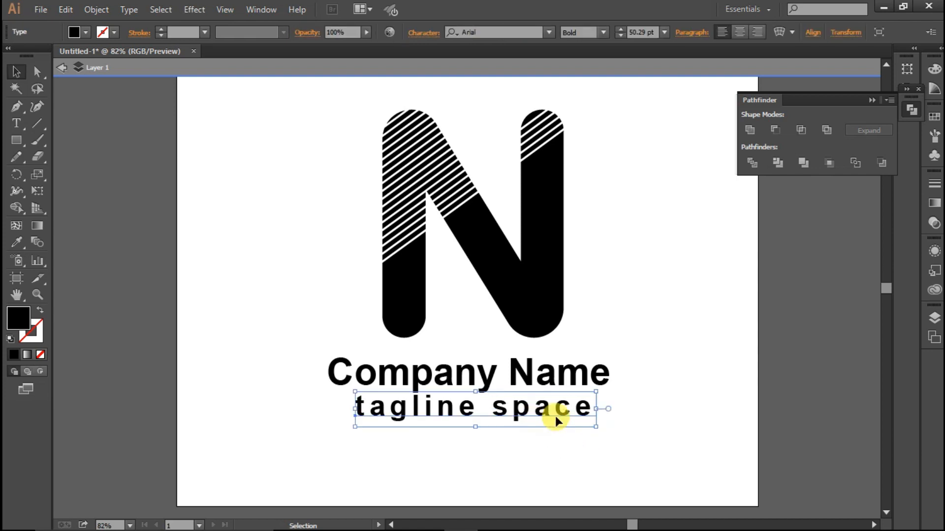
key(shift)
drag(597, 426, 585, 425)
key(Up)
key(Up)
key(Up)
key(Up)
key(Up)
key(Up)
key(Up)
key(Up)
key(Up)
key(Up)
key(Up)
key(Up)
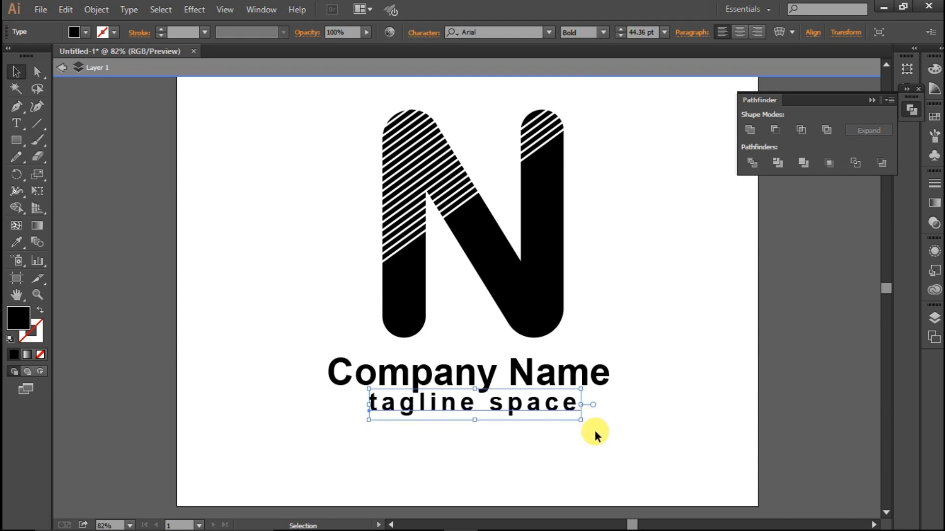
click(612, 453)
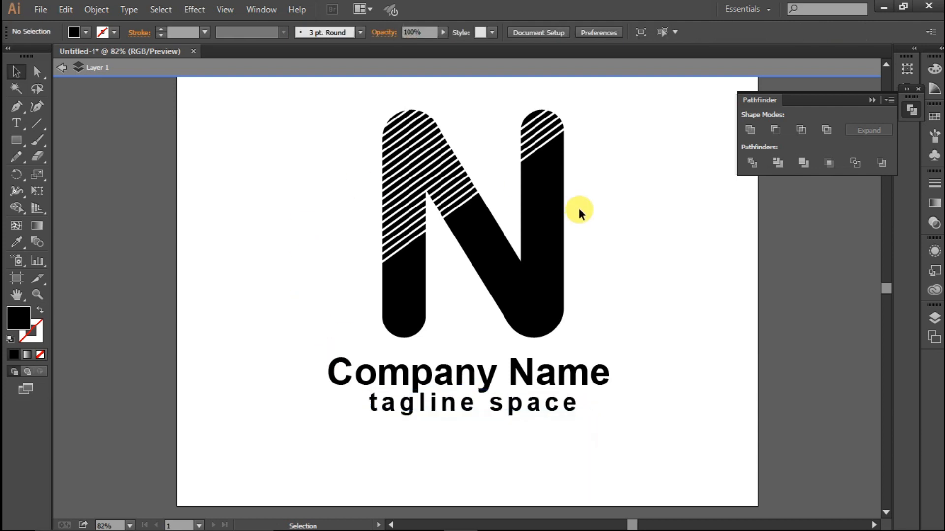
Step: Set up a Save for Web export at 200 percent, 2048 by 1536 px, with the whole logo fitted in the preview
click(869, 100)
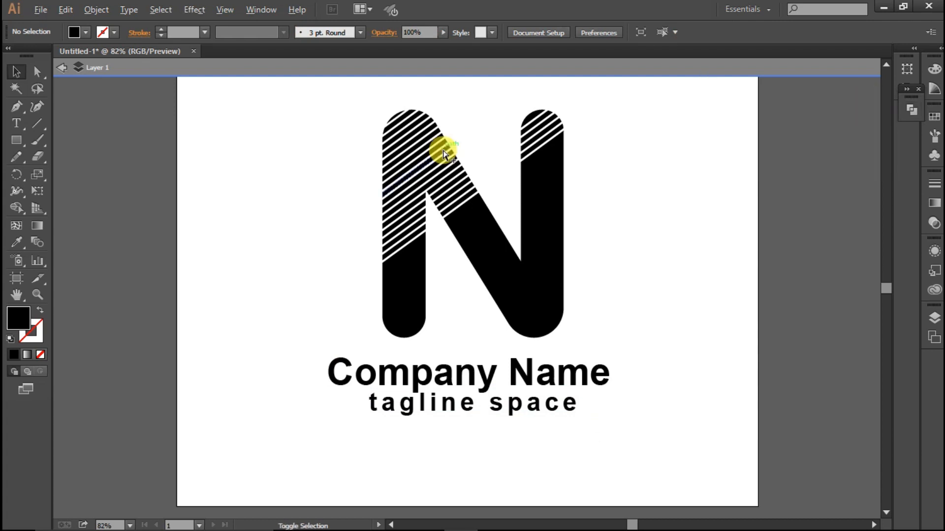
key(ctrl+alt+shift+s)
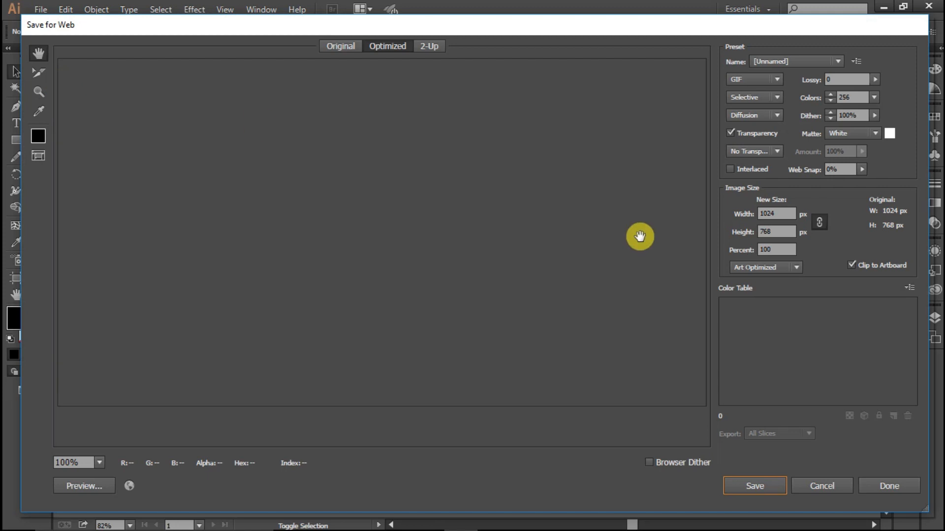
click(774, 250)
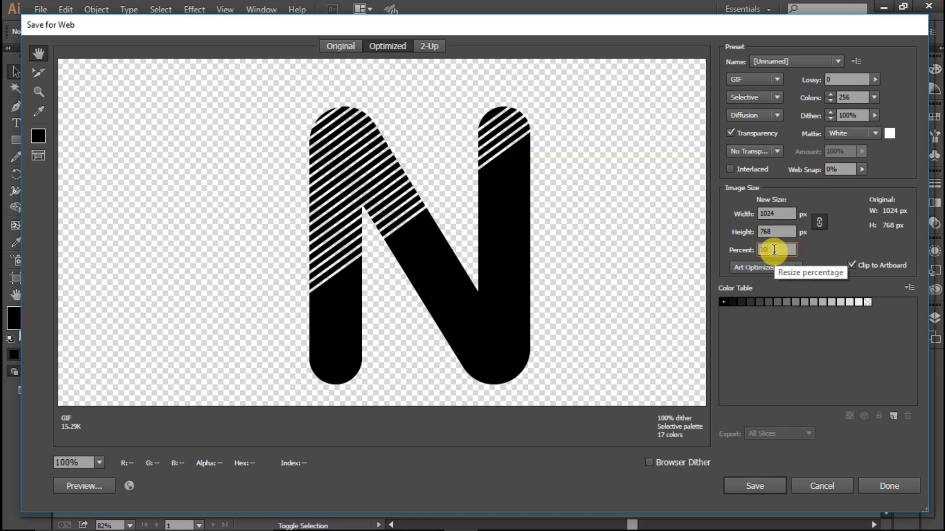
key(BackSpace)
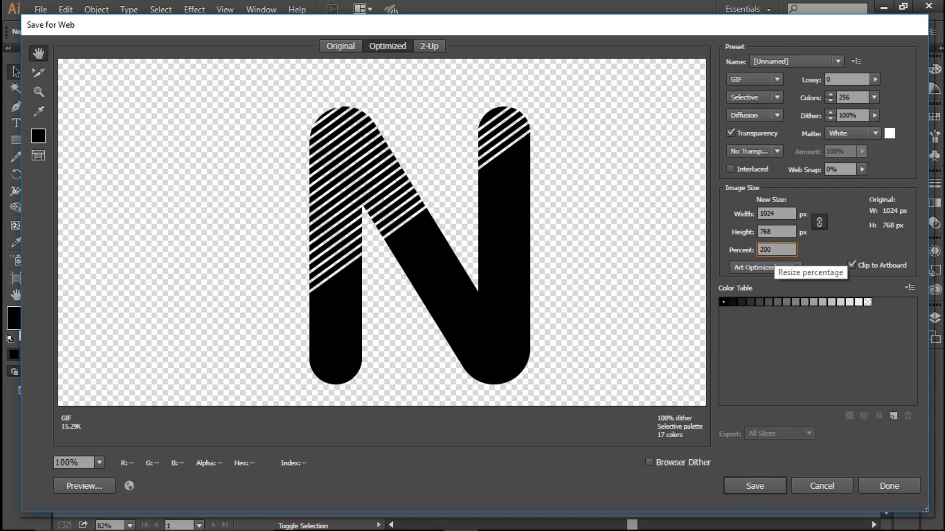
click(769, 235)
click(770, 214)
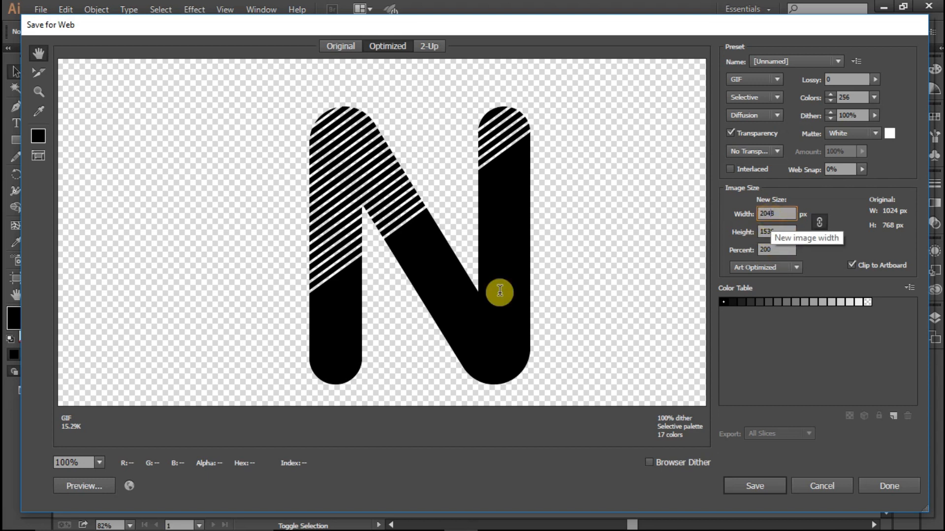
click(100, 465)
click(129, 451)
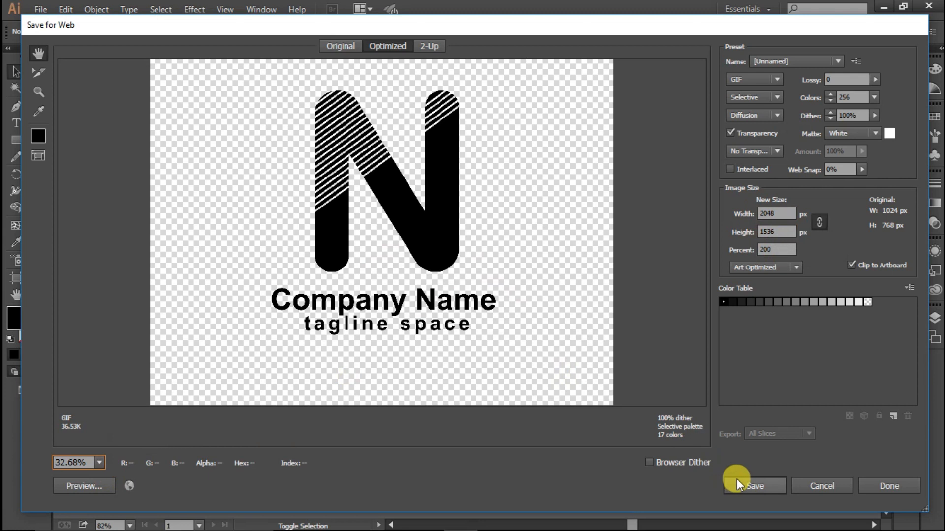
Step: Save the exported logo image as "N" in the New folder inside Documents
click(757, 485)
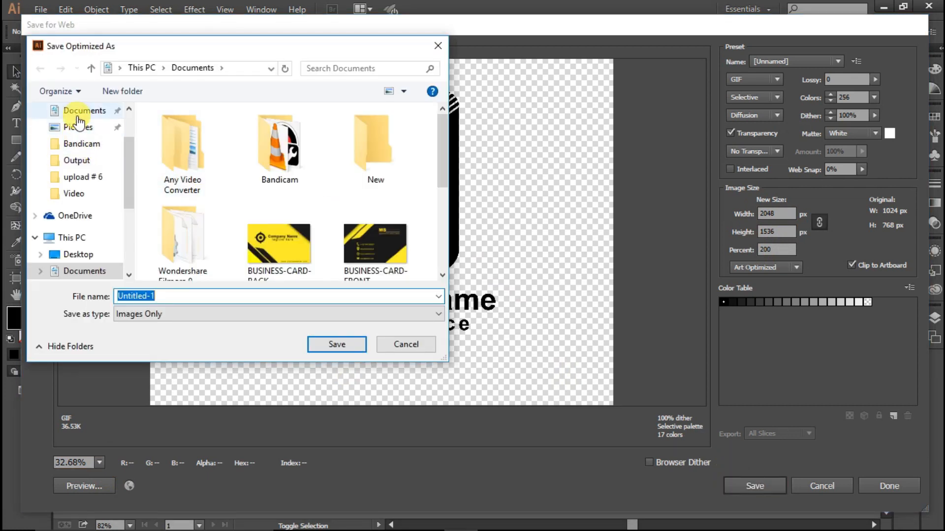
click(79, 111)
click(383, 167)
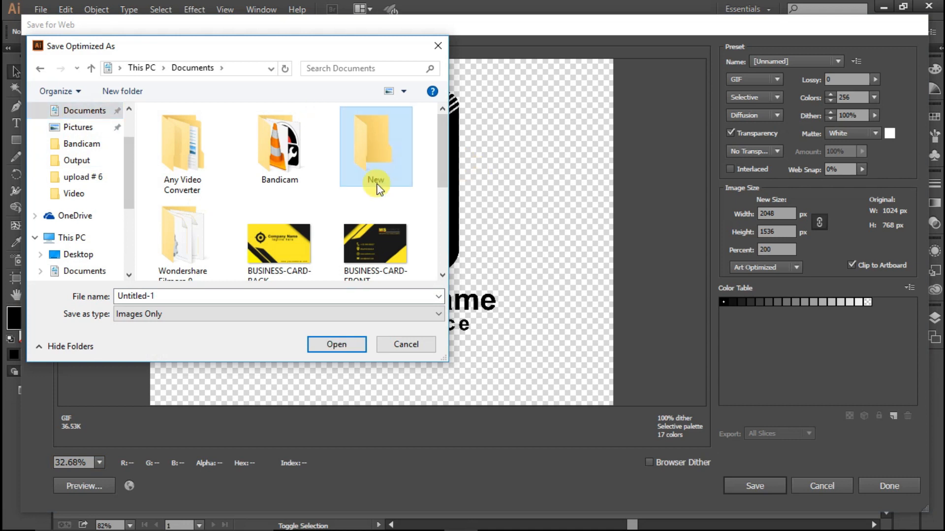
click(356, 344)
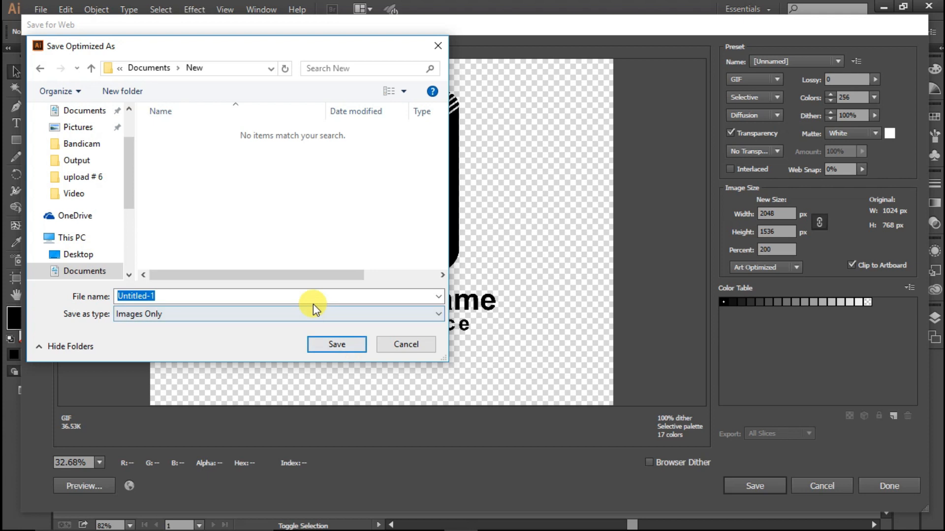
key(BackSpace)
text(N)
click(334, 344)
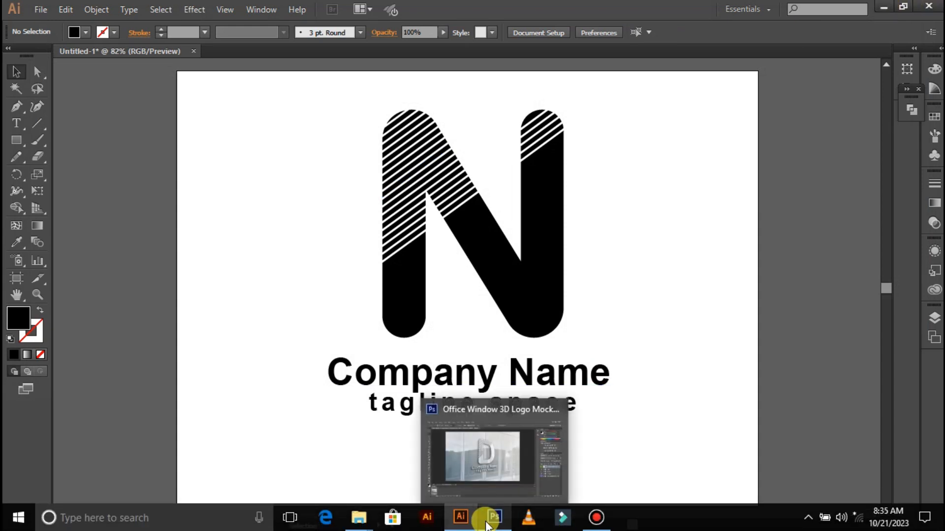
Step: Switch to Photoshop and open the contents of the "[ YOUR LOGO HERE ]" smart object in the office window mockup
click(487, 522)
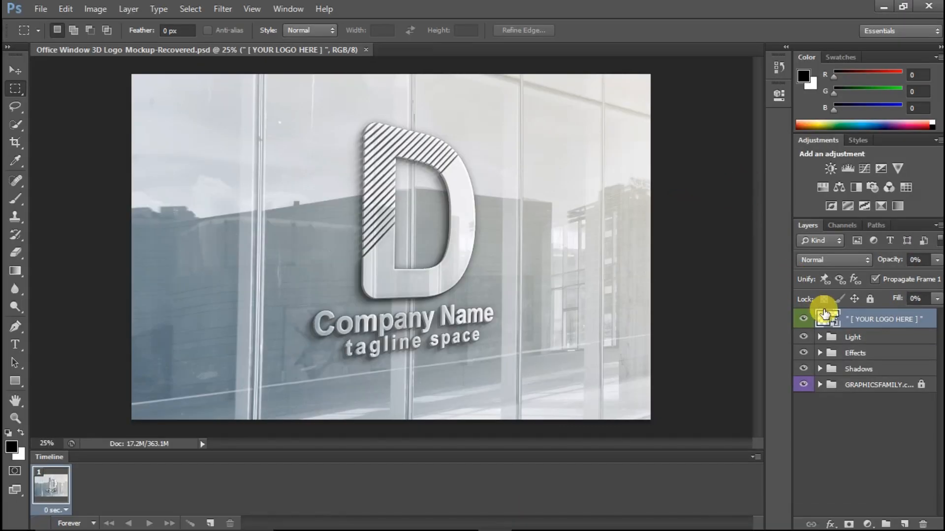
double_click(825, 319)
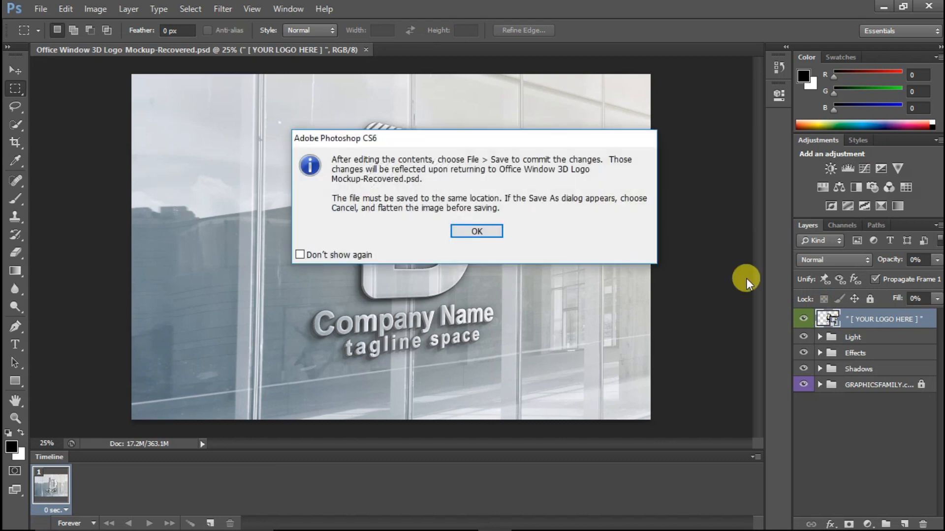
click(471, 230)
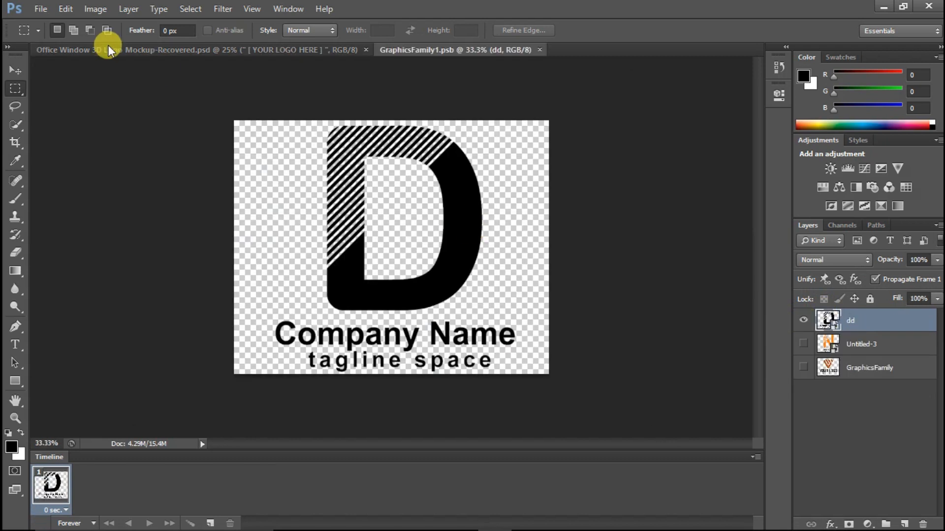
Step: Place the N logo image from the Documents New folder into the smart object file
click(41, 15)
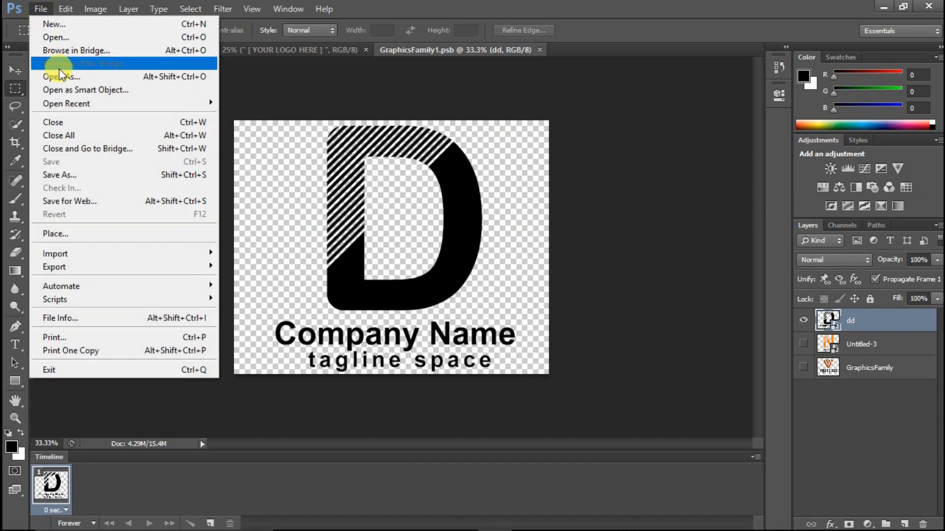
click(63, 231)
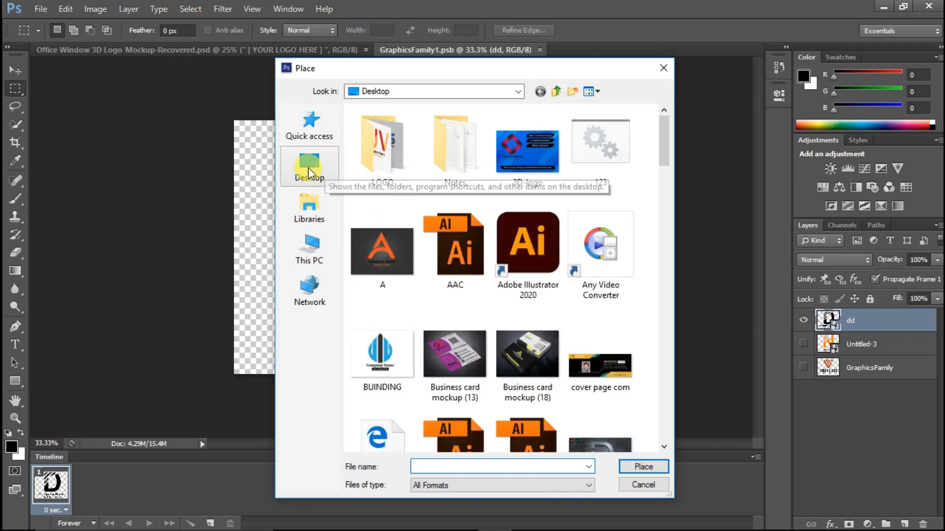
click(309, 249)
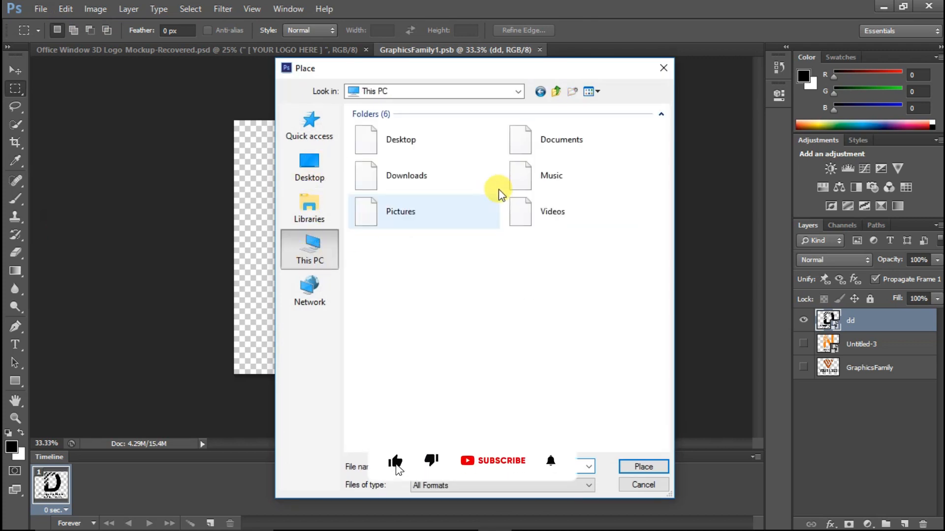
double_click(540, 149)
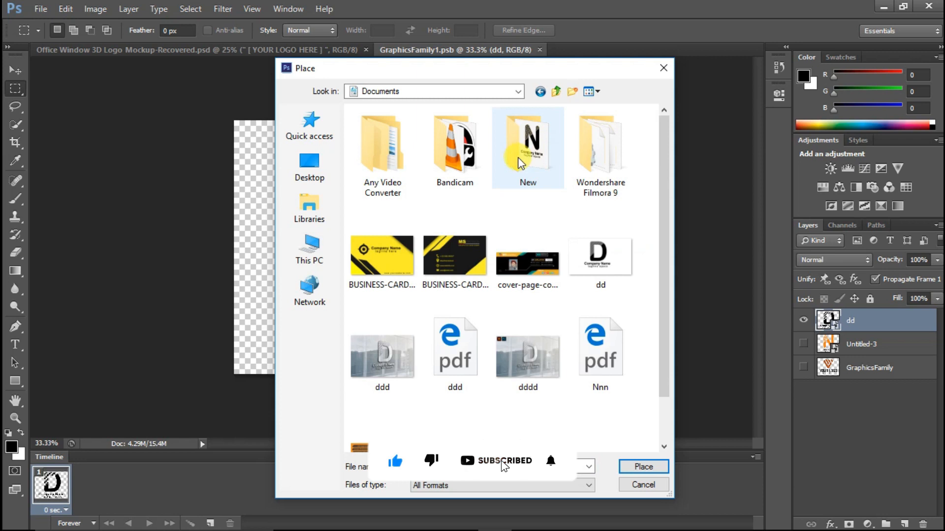
double_click(519, 162)
double_click(384, 147)
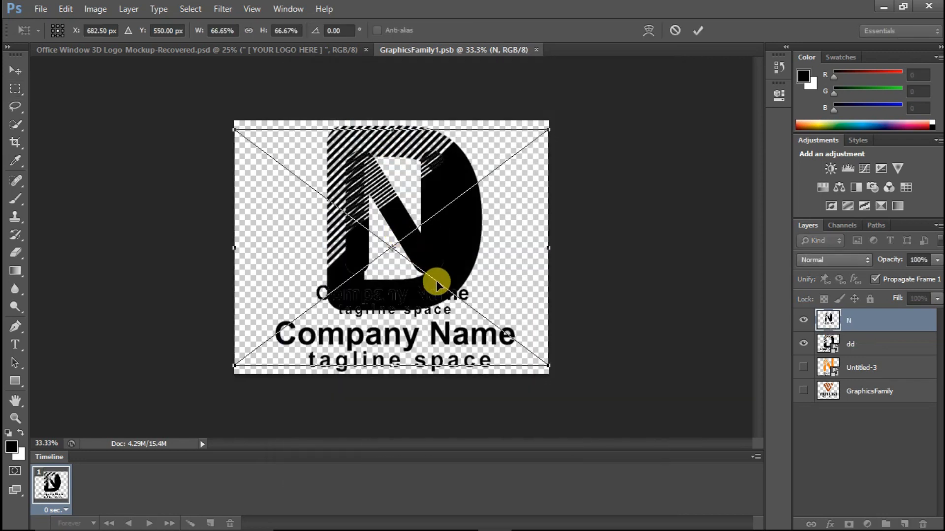
Step: Scale the placed N logo to about 98.6% and move it over the old D logo so both texts line up
drag(548, 366, 615, 429)
drag(451, 260, 441, 279)
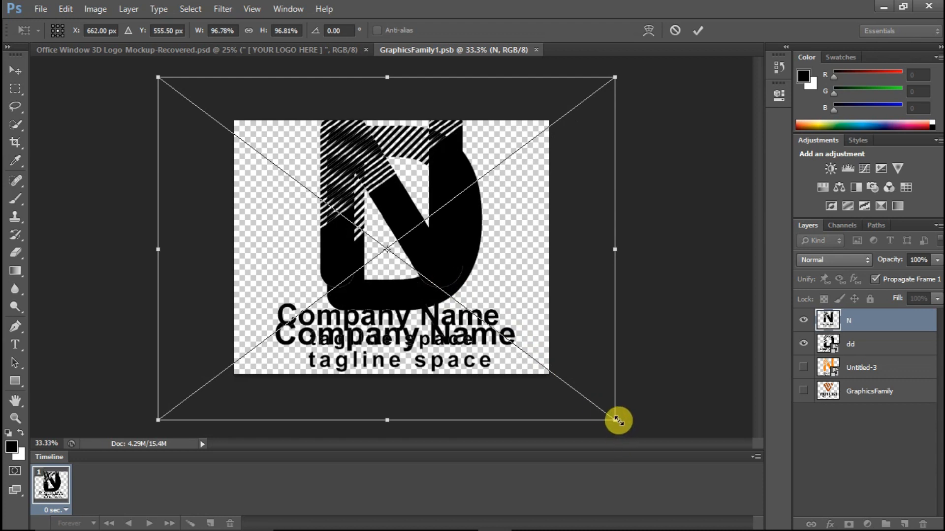
drag(617, 421, 619, 422)
drag(439, 271, 442, 291)
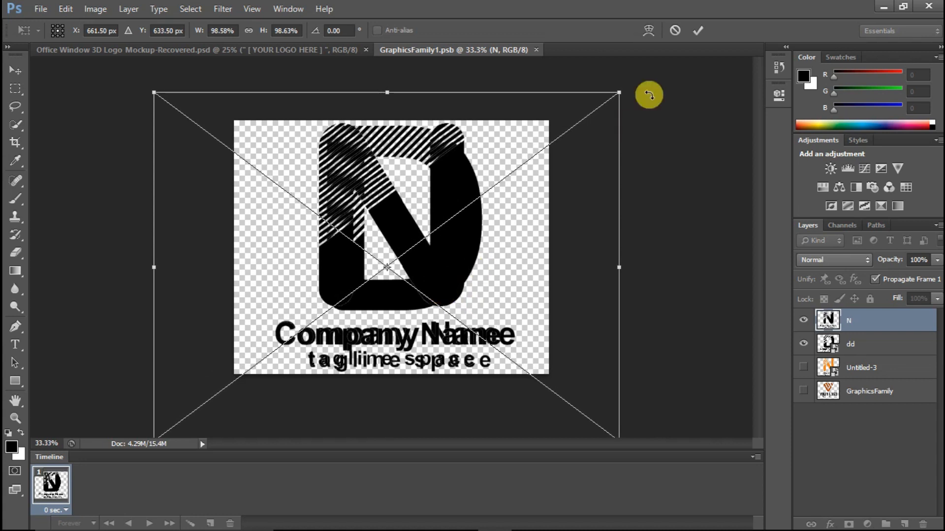
Step: Shift the placed N logo right to X 682.50 px and commit the placement
key(Right)
key(Right)
key(Right)
key(Right)
key(Right)
key(Right)
key(Right)
key(Right)
key(Right)
key(Right)
key(Right)
key(Right)
key(Right)
key(Right)
key(Right)
key(Right)
key(Right)
key(Right)
key(Right)
key(Right)
key(Right)
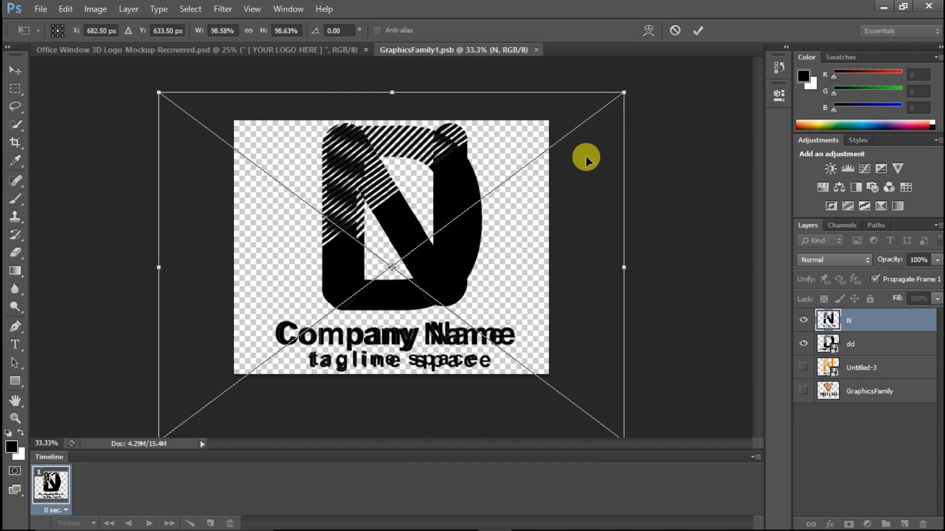
click(697, 33)
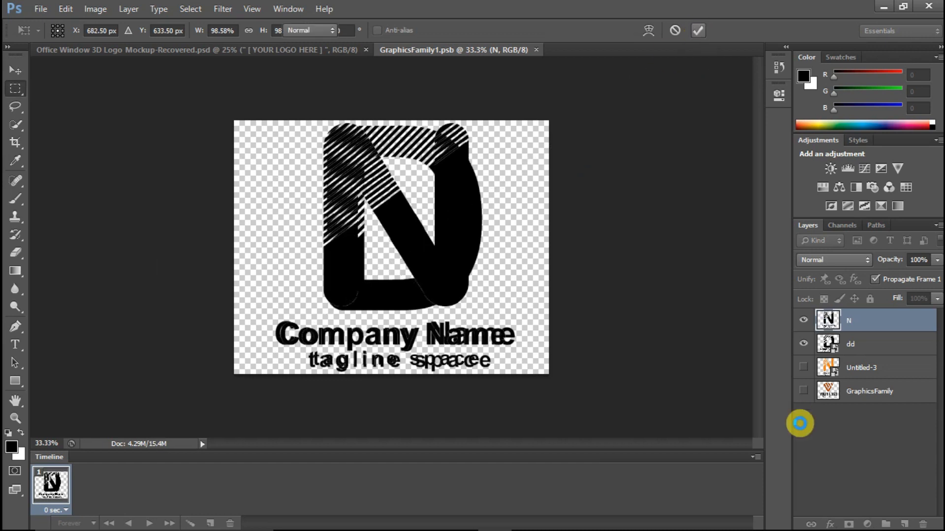
Step: Hide the dd layer with the old D logo and nudge the N logo slightly to the right
click(804, 345)
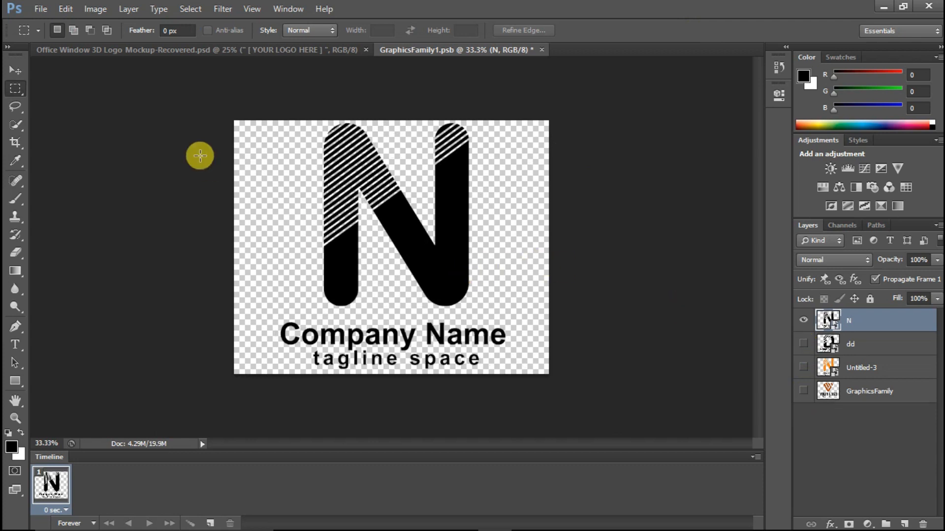
click(16, 70)
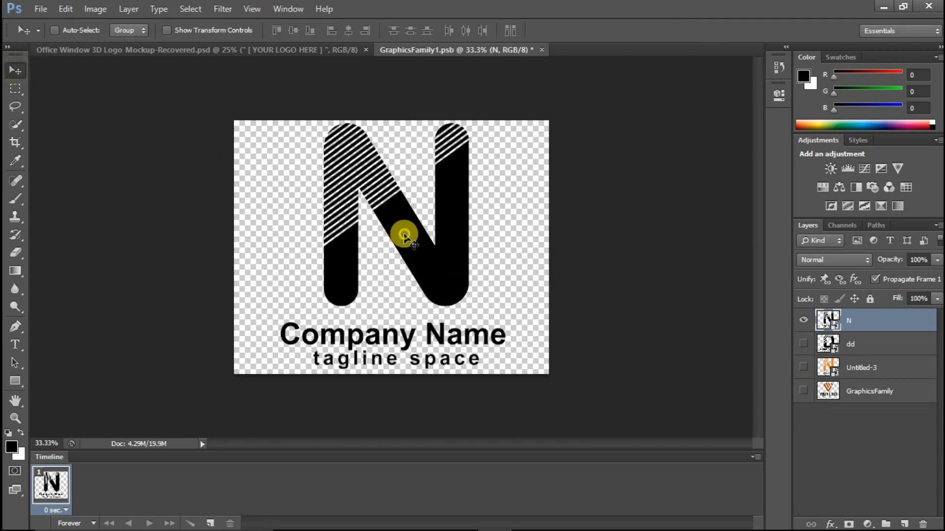
drag(404, 234, 404, 234)
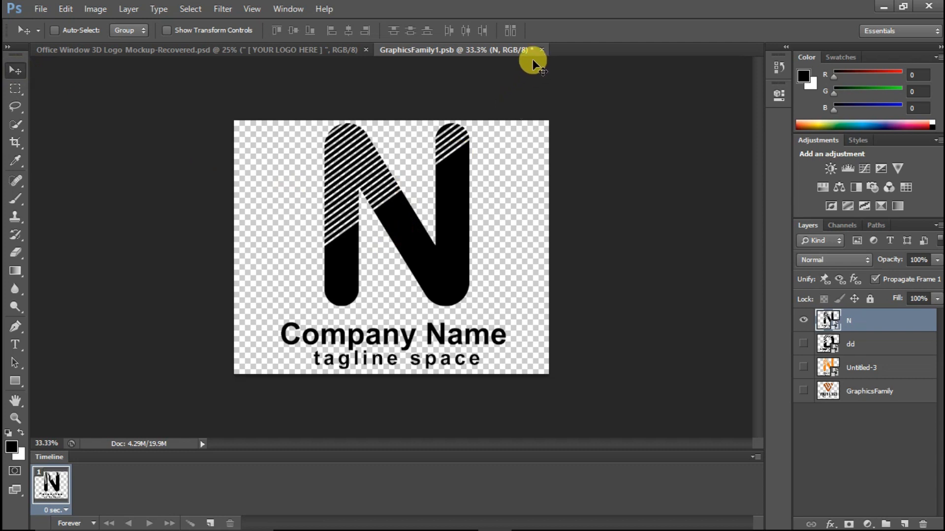
Step: Close GraphicsFamily1.psb, saving its changes, and return to the office window mockup
click(543, 50)
click(364, 195)
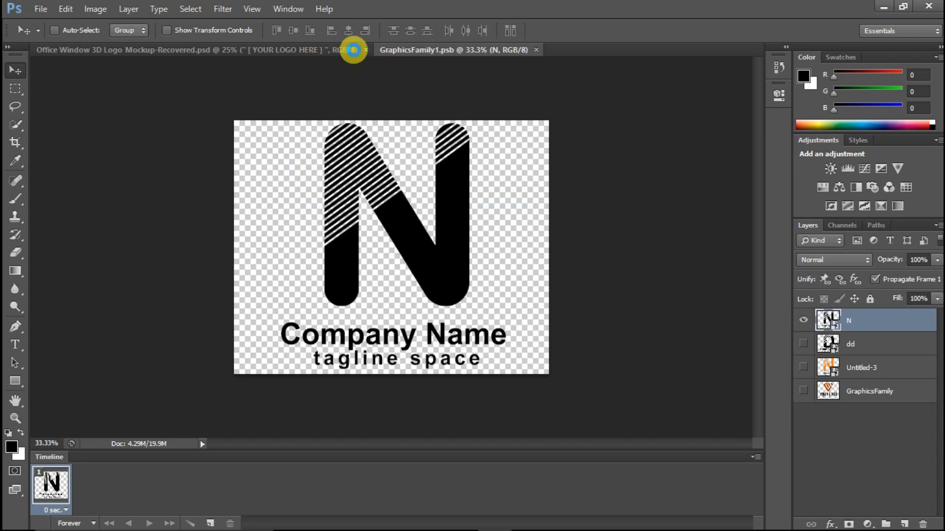
click(354, 50)
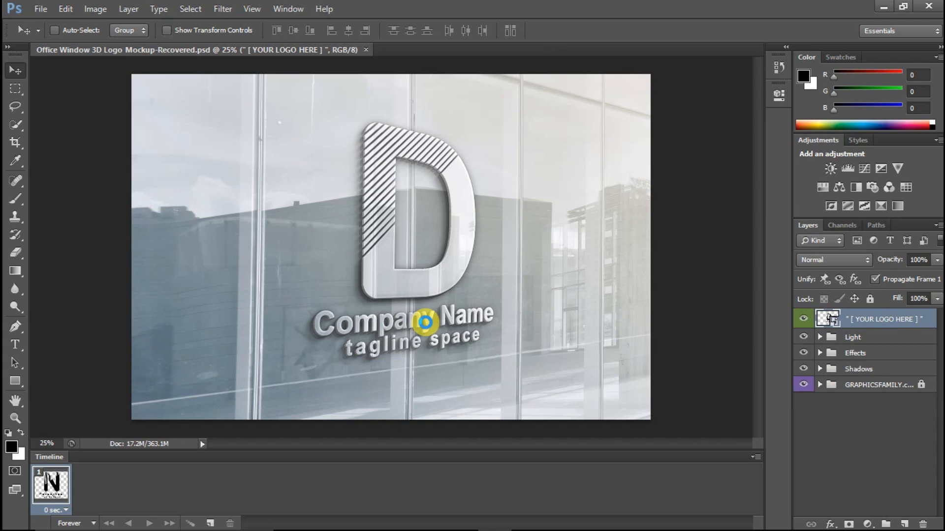